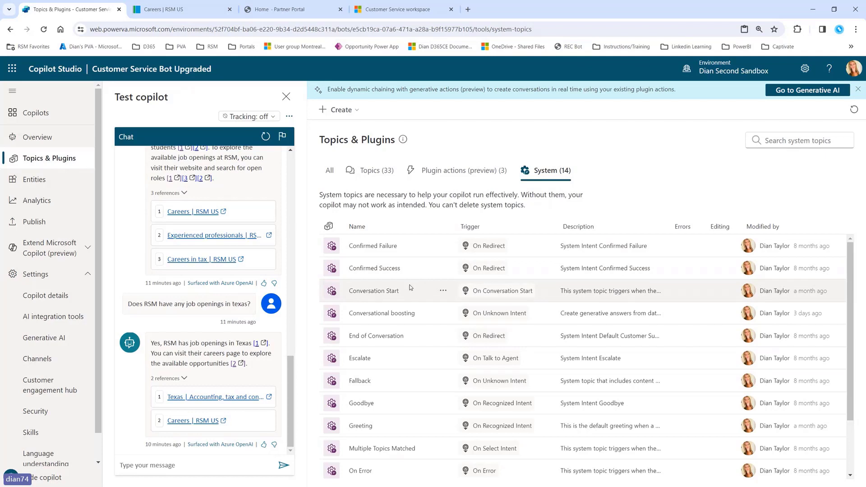
Step: Open the Conversation Start system topic and scroll to its Redirect node
click(368, 293)
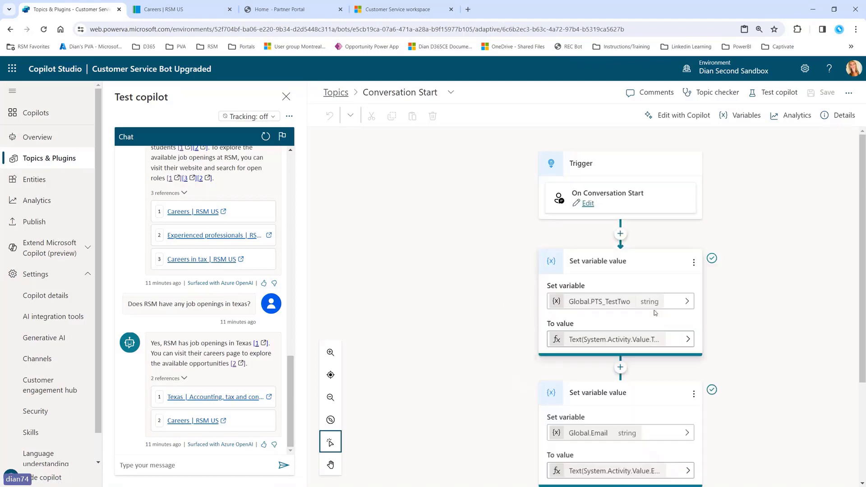
scroll(792, 293, down, 3)
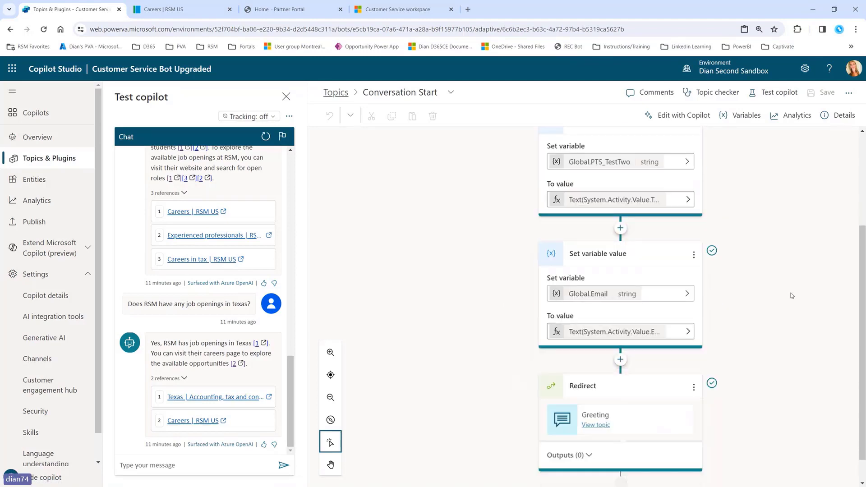
right_click(792, 293)
click(478, 355)
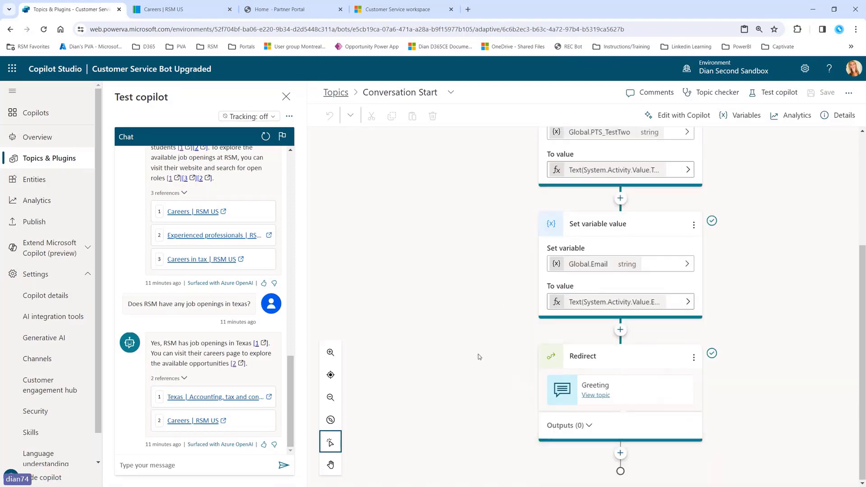
scroll(626, 270, up, 2)
scroll(626, 269, up, 2)
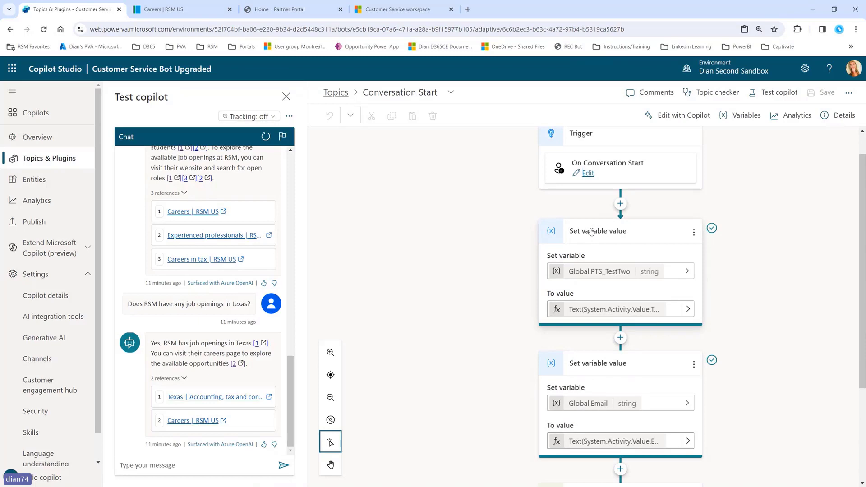
scroll(619, 346, down, 4)
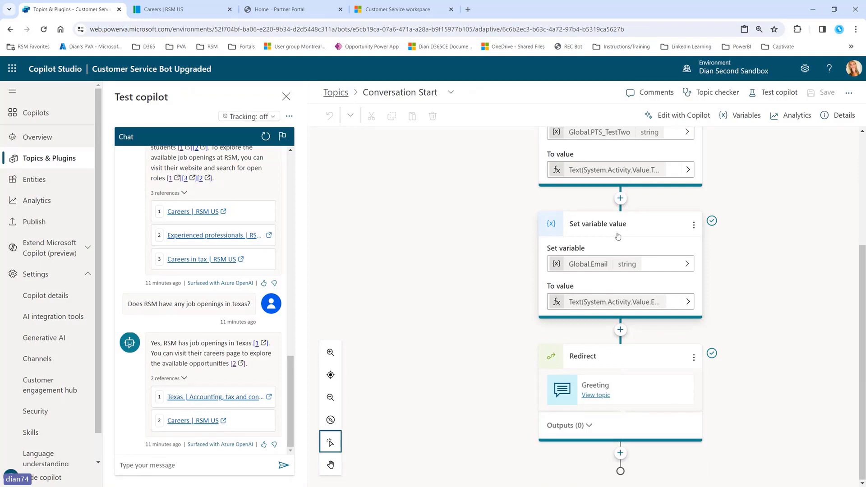
Step: Open the redirected Greeting topic and select its first welcome message for editing
click(591, 396)
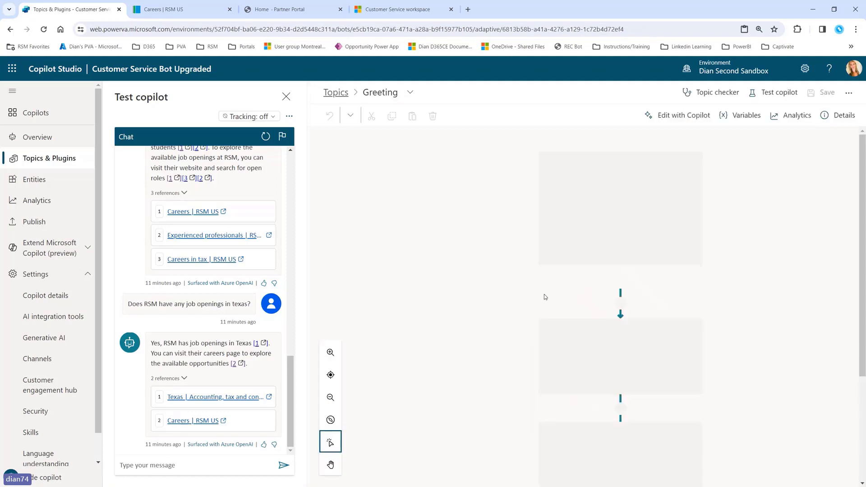
scroll(628, 291, down, 3)
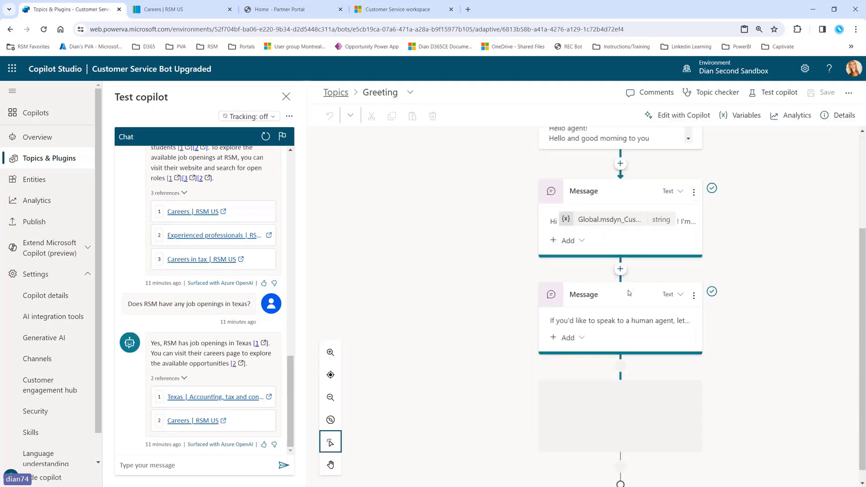
scroll(634, 306, up, 3)
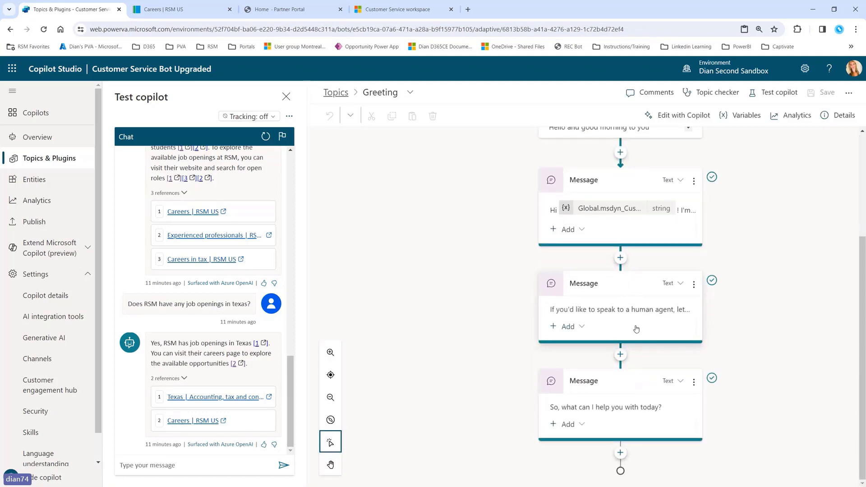
click(693, 305)
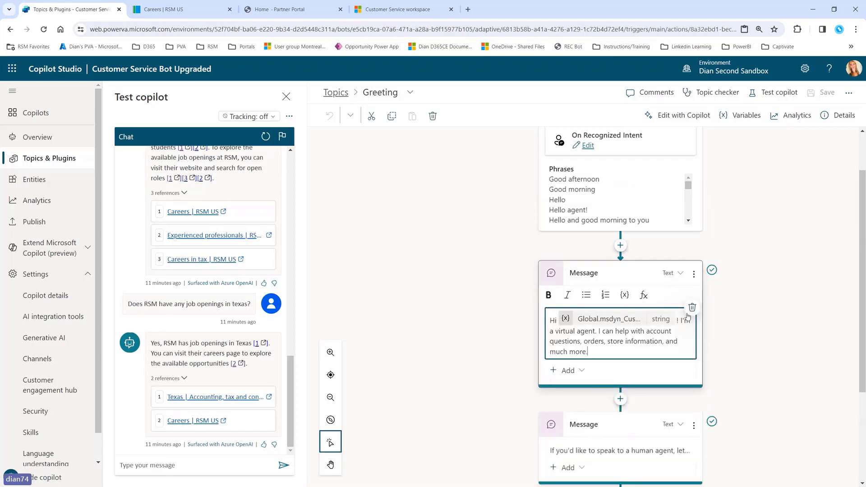
scroll(177, 176, up, 10)
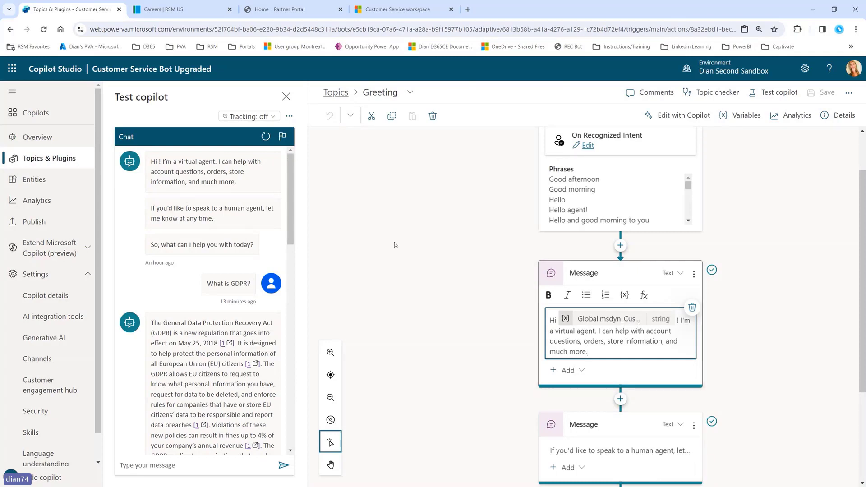
Step: Leave the Greeting topic unsaved and start a new topic from a description with Copilot
click(38, 159)
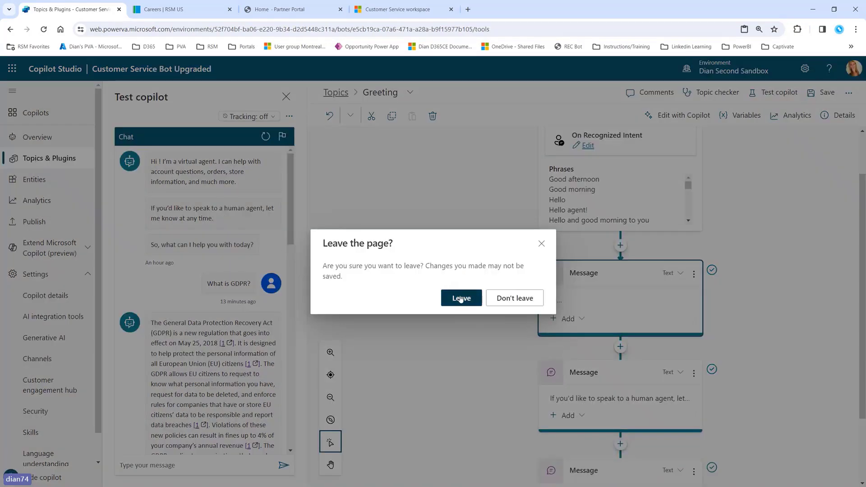
click(460, 298)
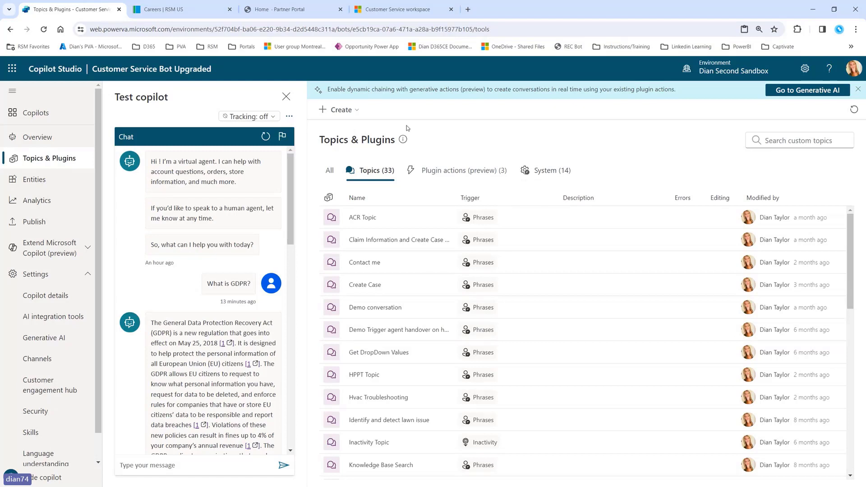
click(357, 112)
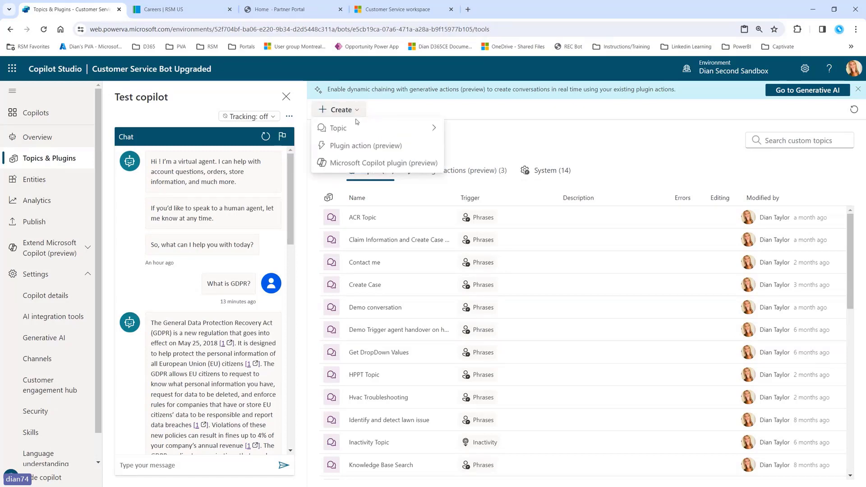
mouse_move(406, 128)
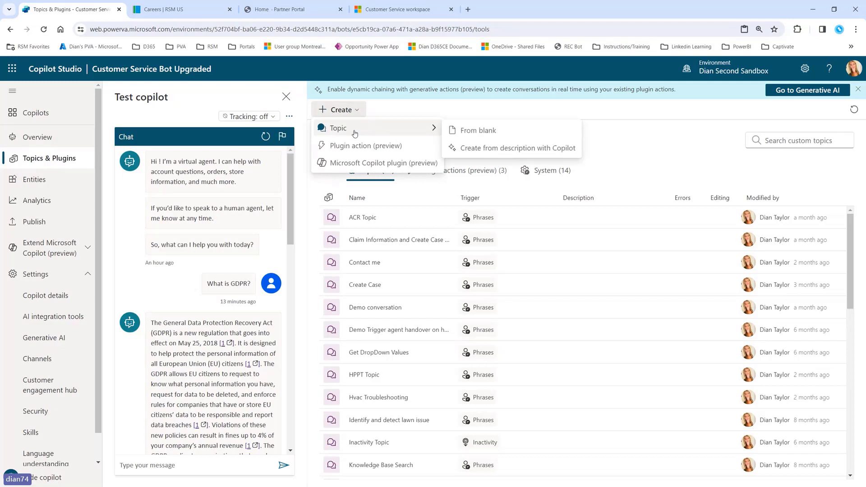
click(511, 149)
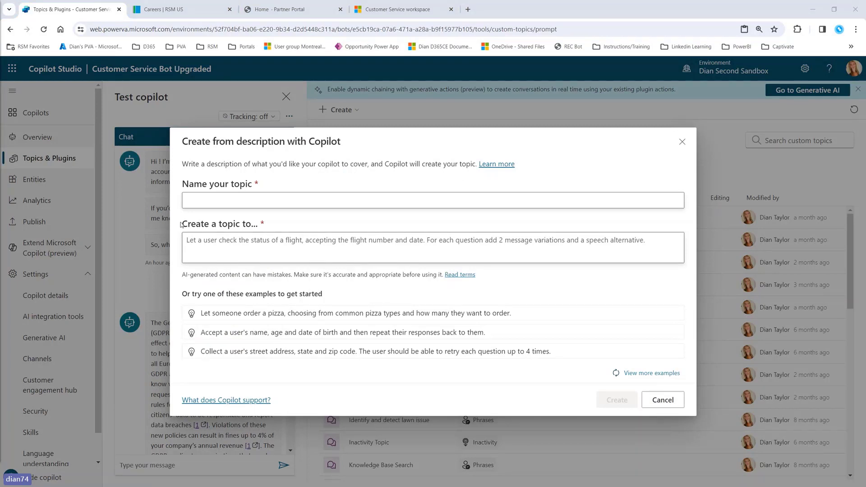
Step: Name the topic 'Reserve a table', paste the restaurant reservation description, and create it
click(240, 199)
text(Reserve a table)
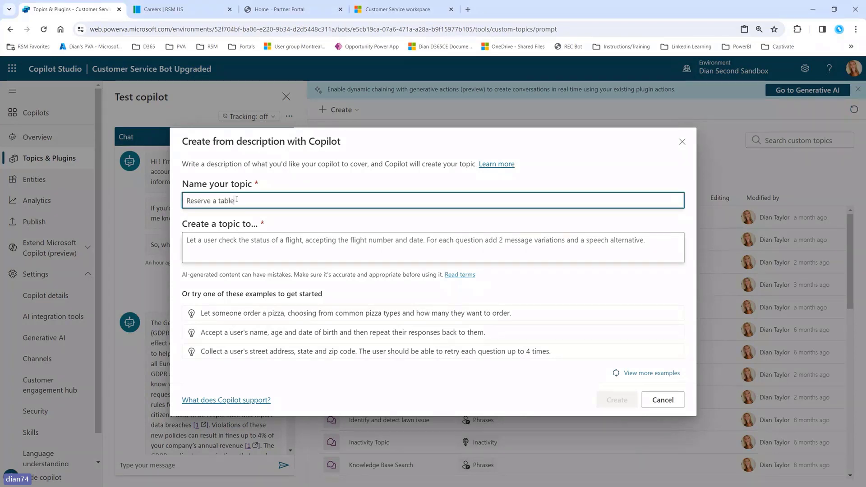
click(257, 248)
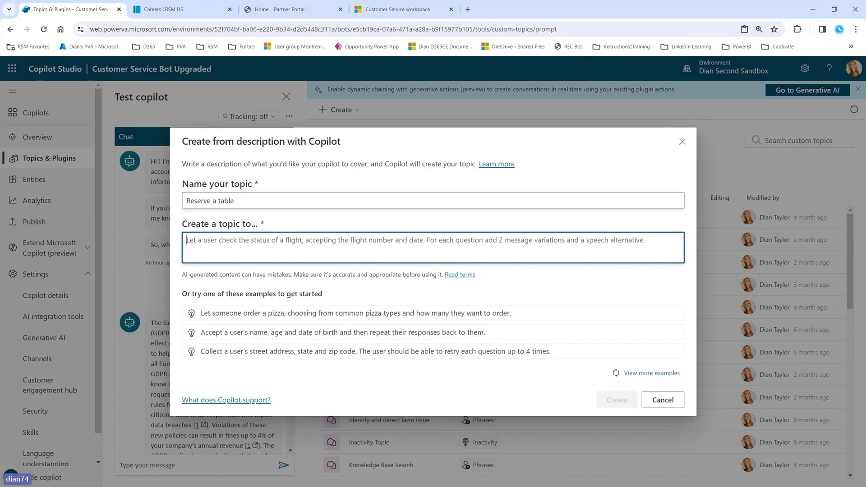
key(alt+Tab)
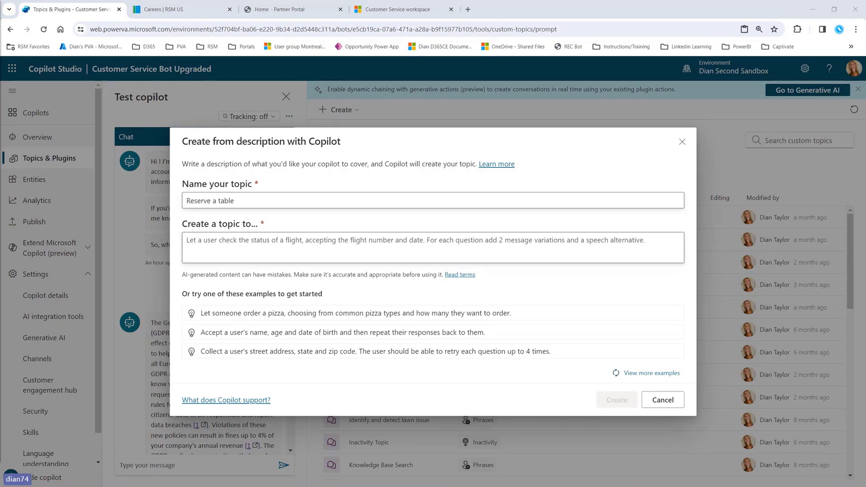
click(276, 254)
text(Let a user reserve a table at a restaurant. Ask for the name the reservation should be under, the date and time of the reservation and the number of people in the party. Summarize the reservation at the end in a message.)
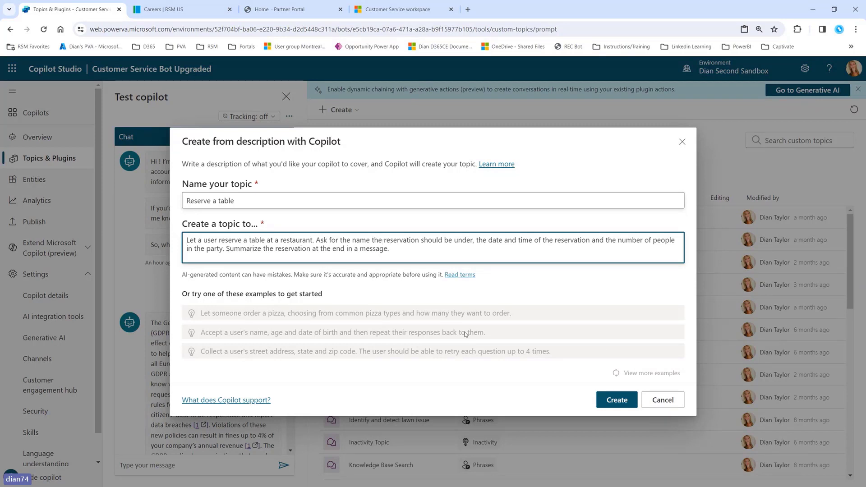
click(618, 400)
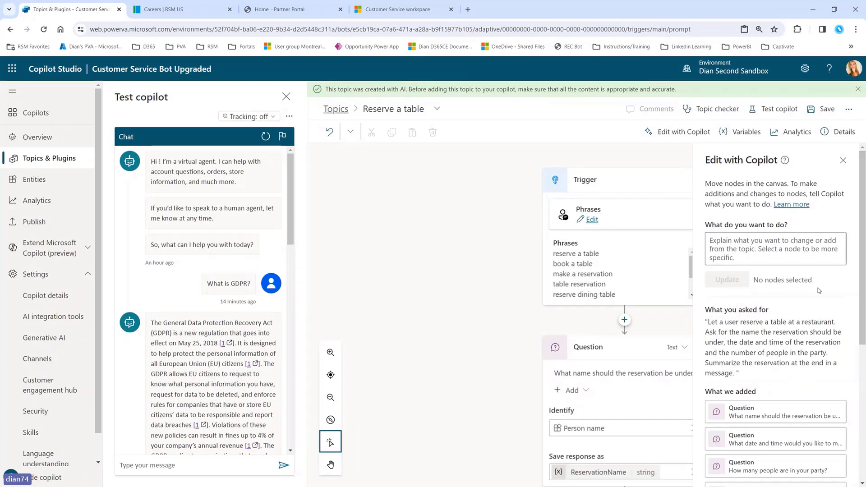
click(843, 161)
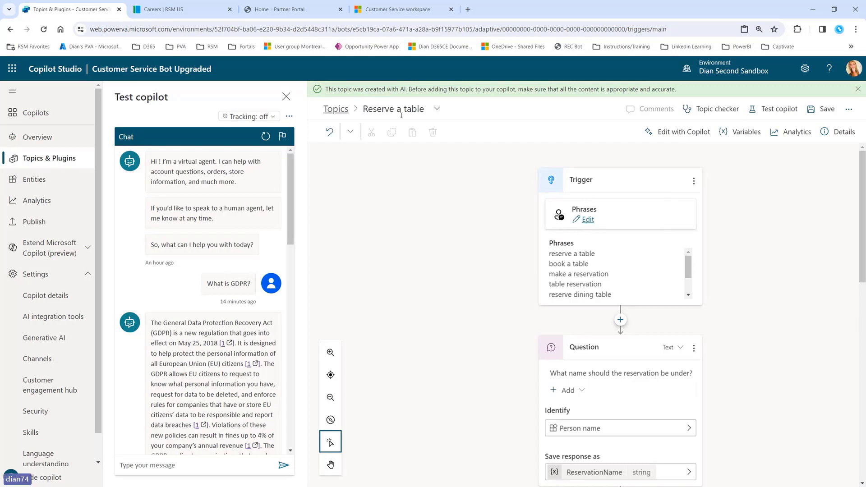
click(365, 108)
click(364, 109)
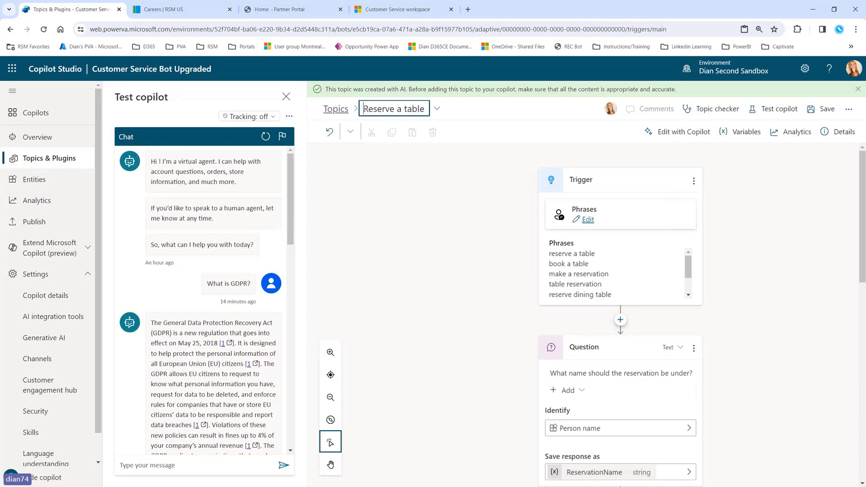
text(D)
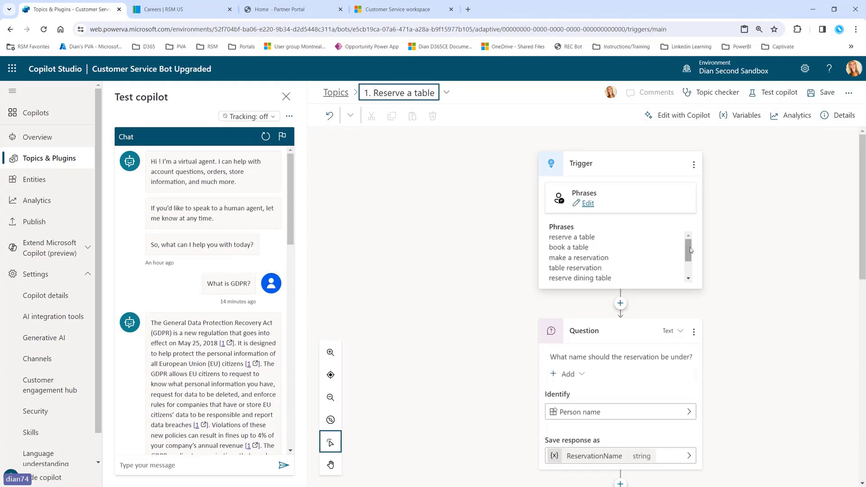
scroll(559, 260, down, 3)
scroll(559, 259, up, 3)
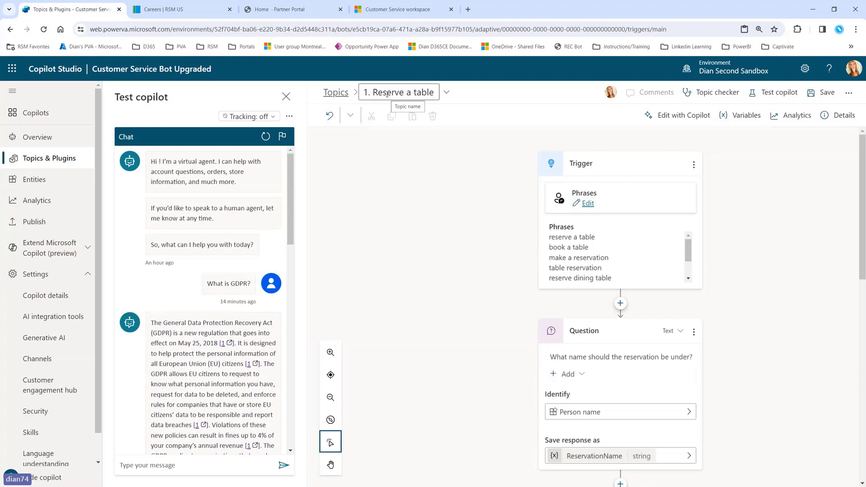
scroll(777, 281, down, 3)
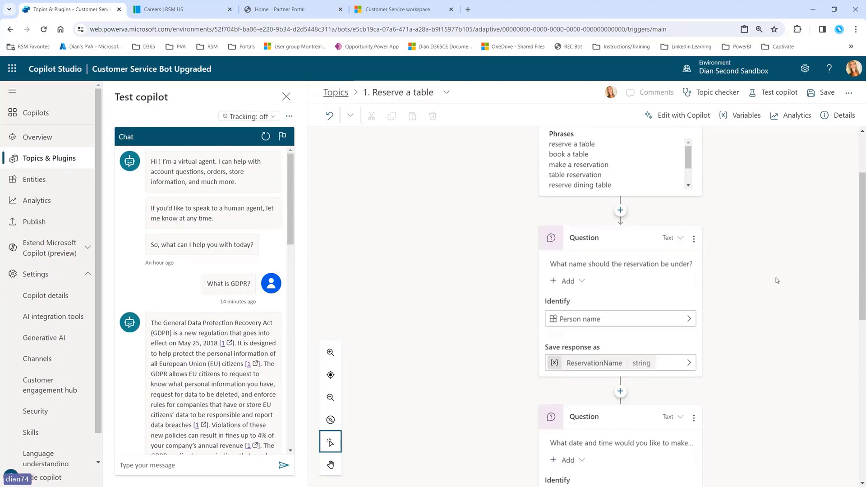
scroll(778, 280, down, 1)
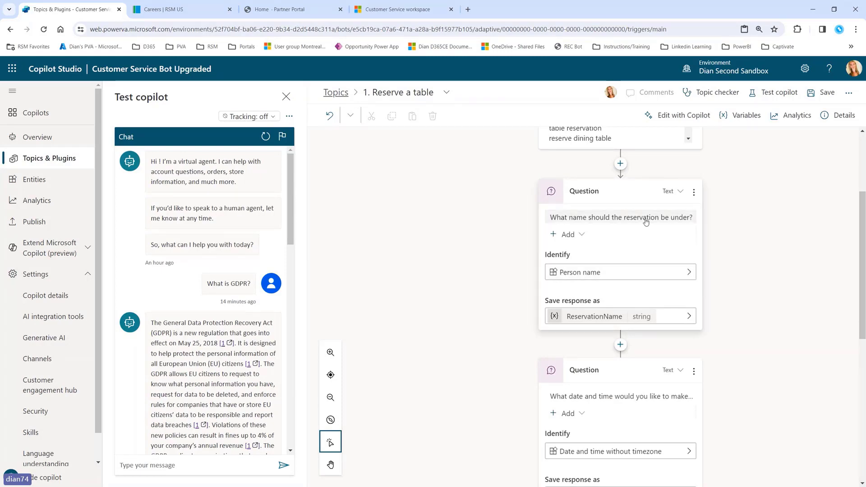
scroll(730, 303, down, 3)
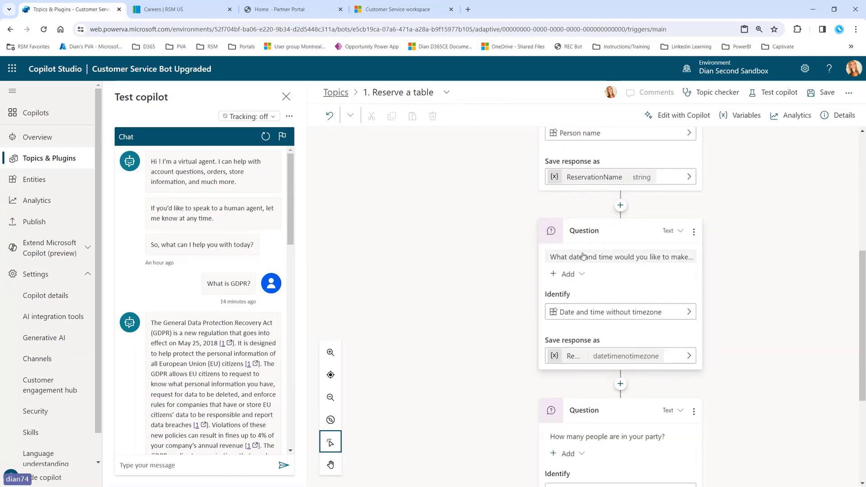
scroll(617, 285, down, 3)
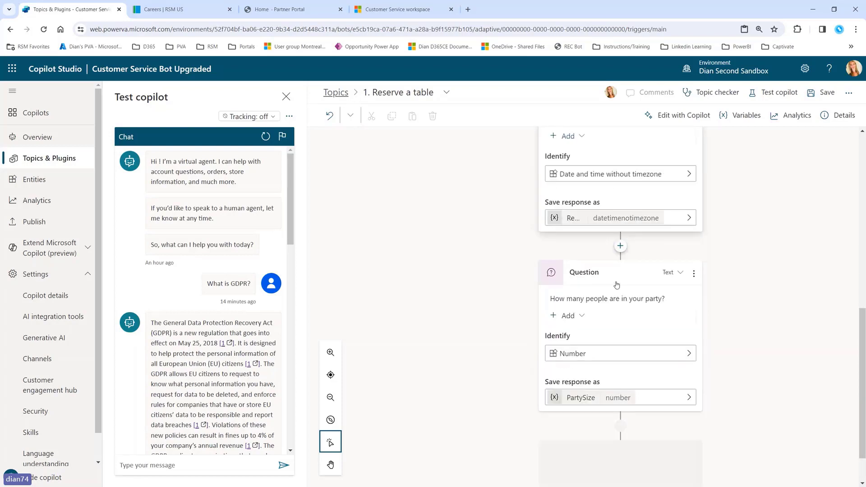
scroll(632, 295, down, 2)
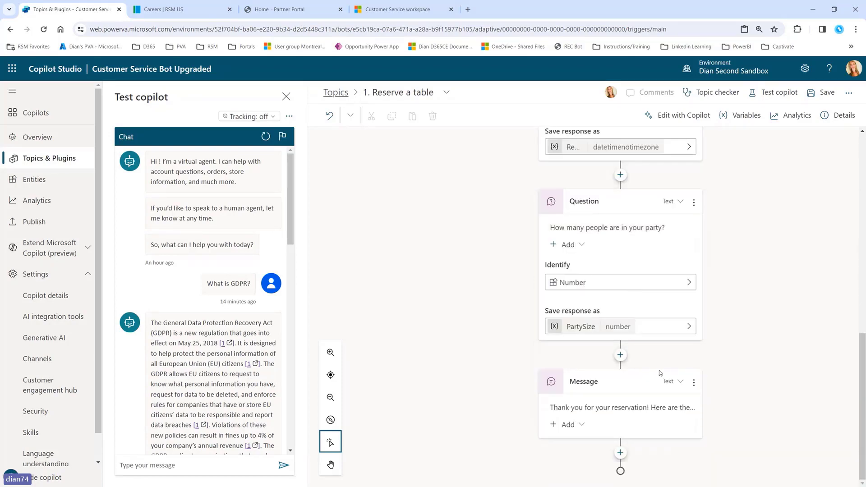
click(618, 408)
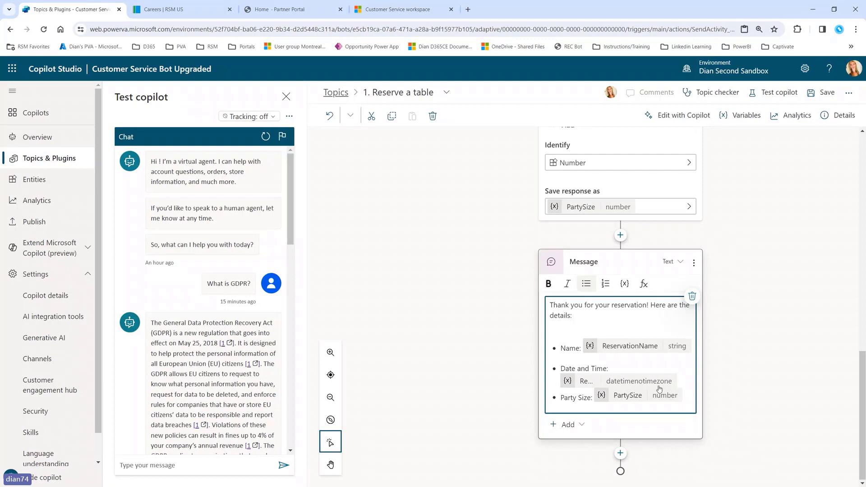
scroll(660, 389, up, 5)
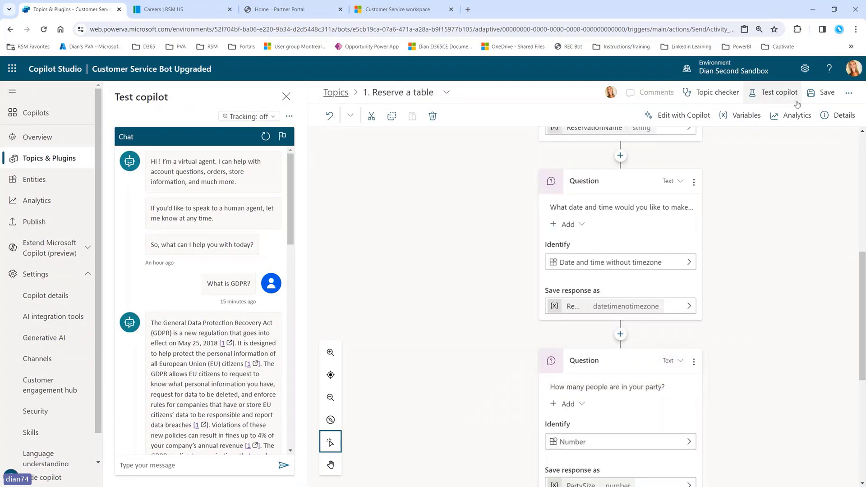
Step: Save the topic and send 'I want to reserve a table' in the test chat
click(817, 95)
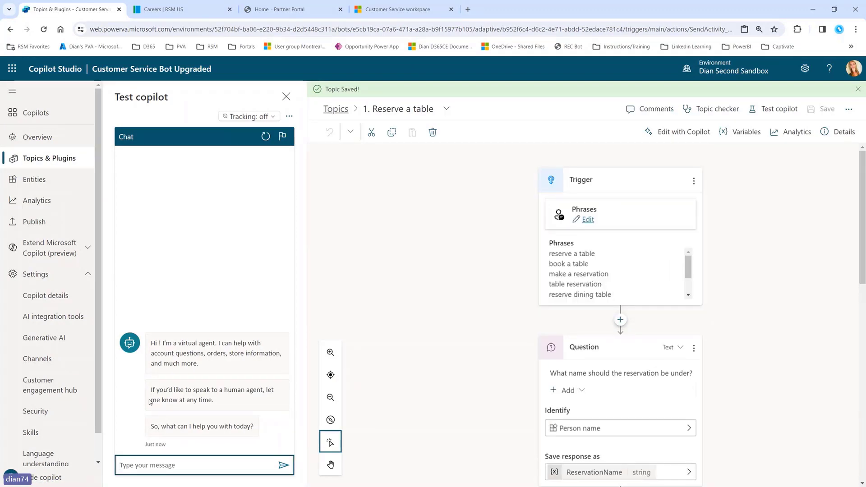
text(I want to)
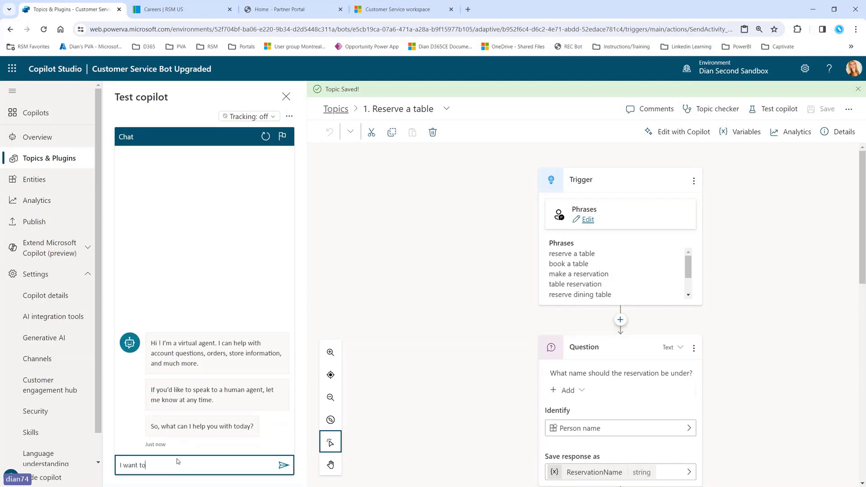
text( reserve)
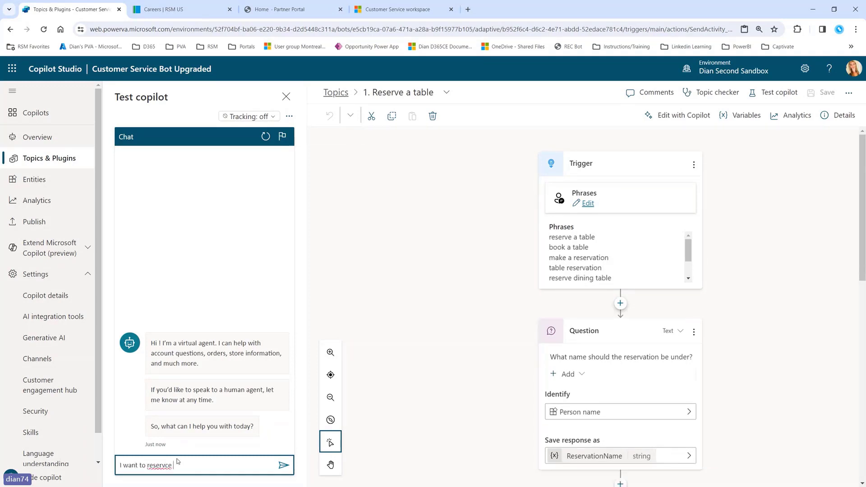
text( a table)
key(Return)
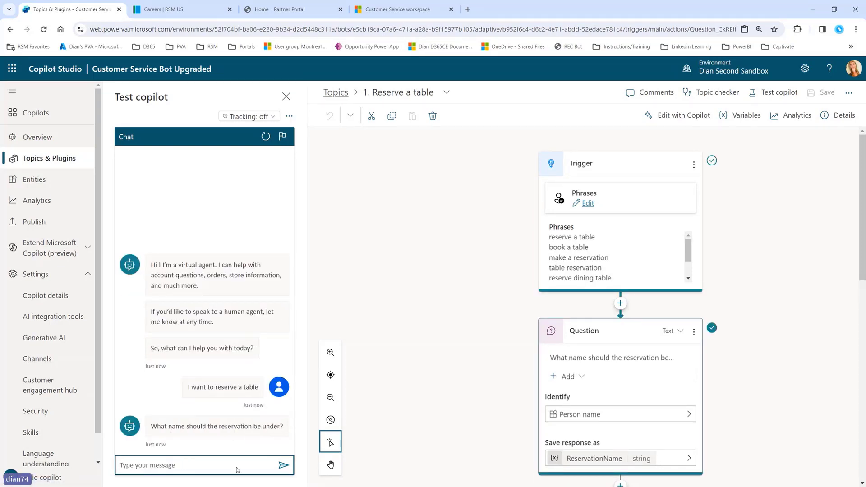
Step: Answer the bot's name question with the customer's name
click(222, 464)
click(222, 465)
text(I)
text(Tay)
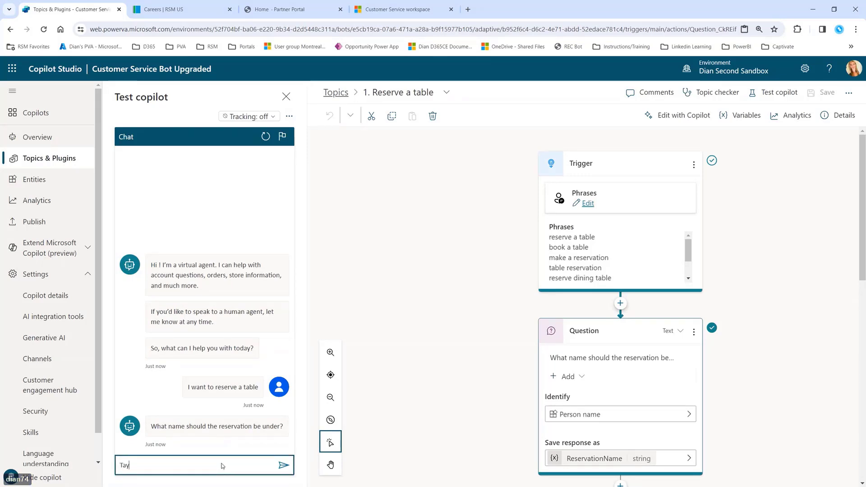
text(lor)
key(Return)
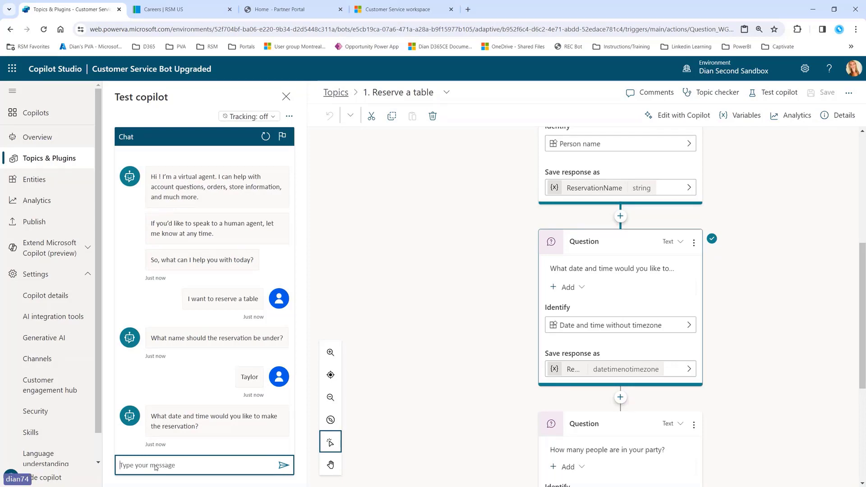
Step: Give the reservation date and time as 'january 1st 2022 at noon'
click(180, 468)
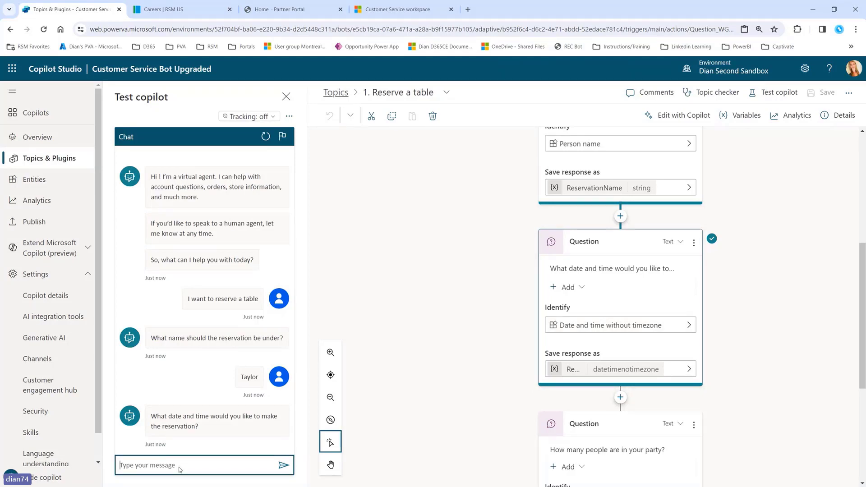
text(january 1st 20)
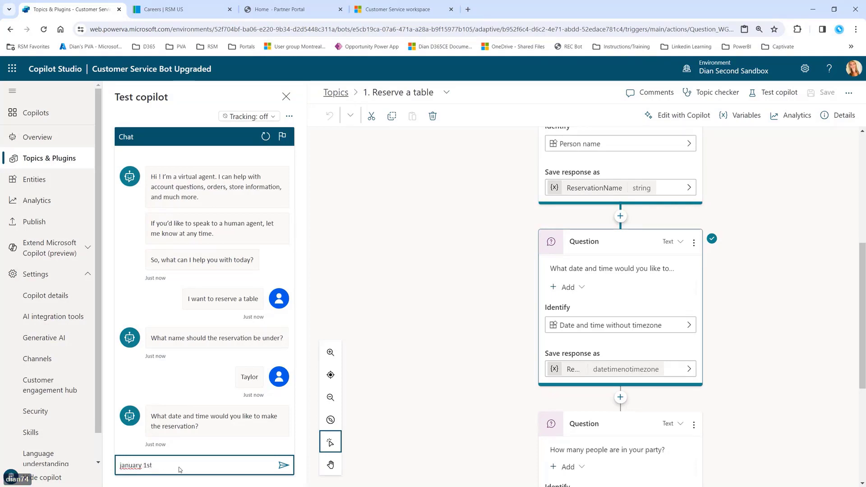
text(22)
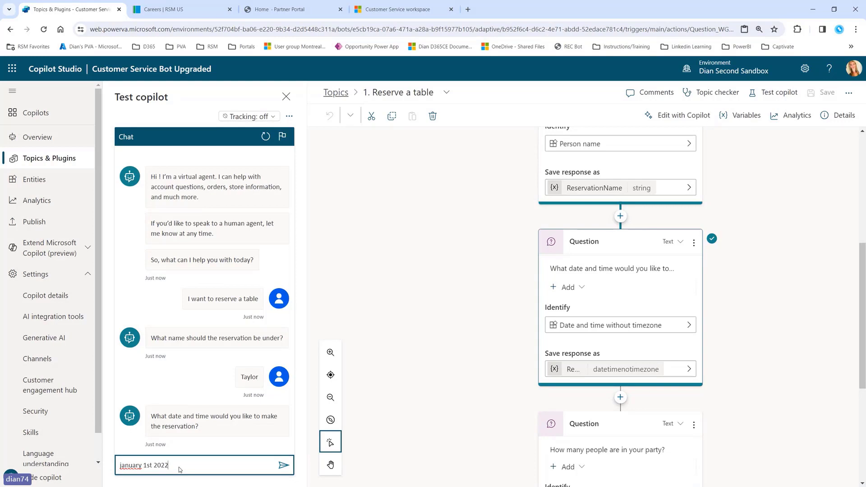
text( at noon)
key(Return)
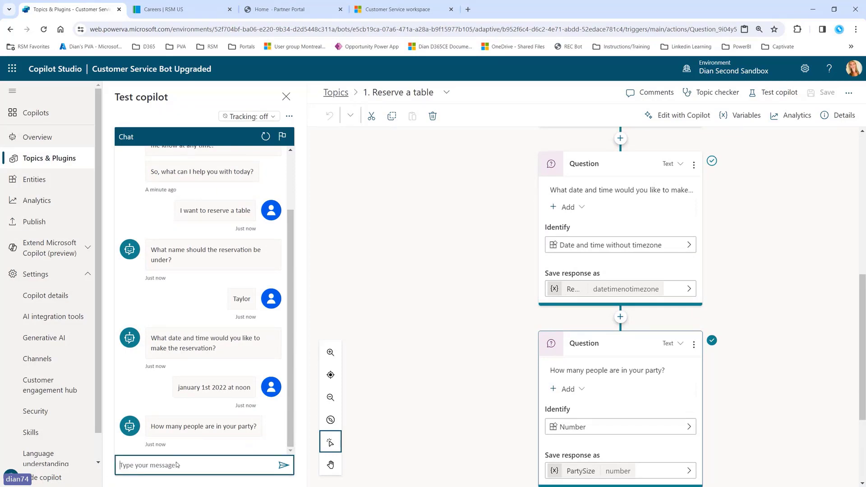
Step: Test validation with party size 'blue', then answer 200 and check the summary's year
text(blue)
key(Return)
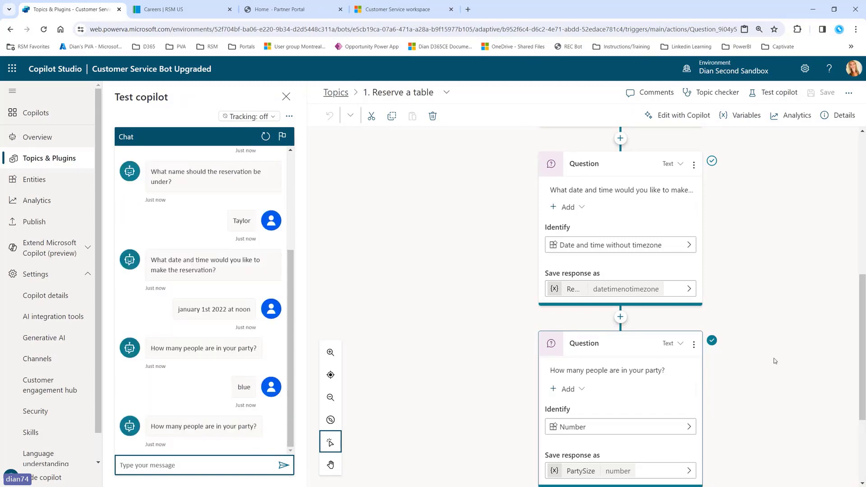
scroll(552, 274, down, 3)
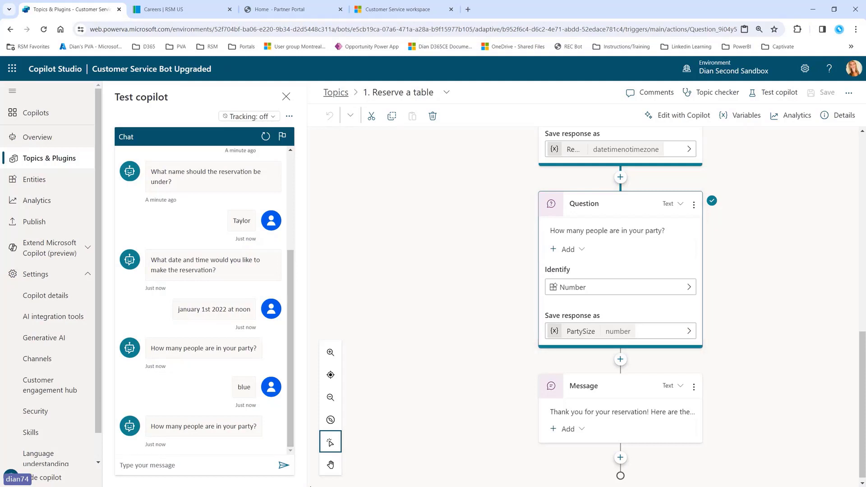
click(226, 469)
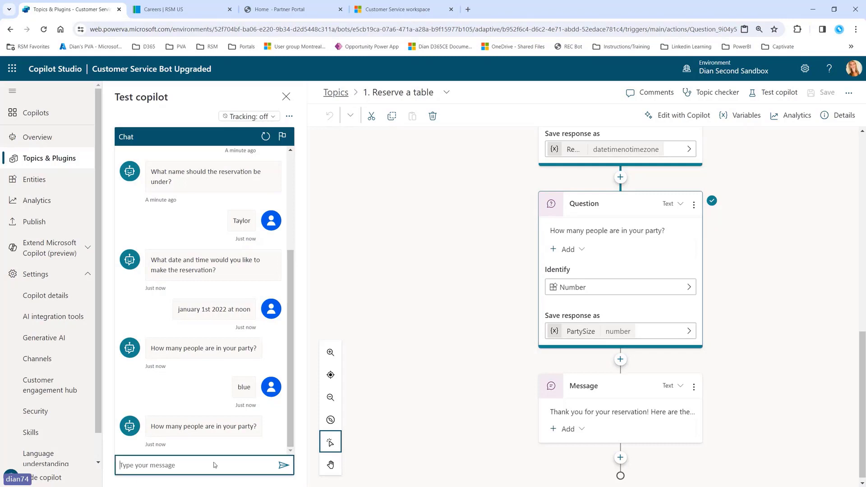
text(200)
key(Return)
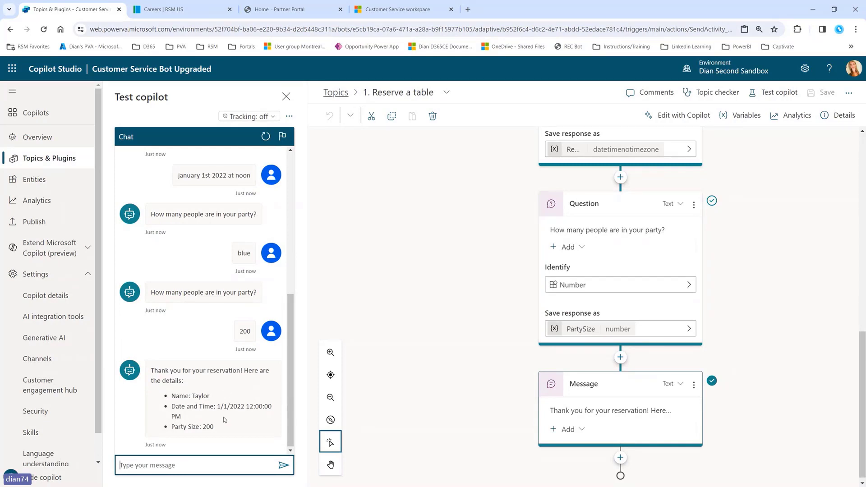
drag(238, 408, 244, 407)
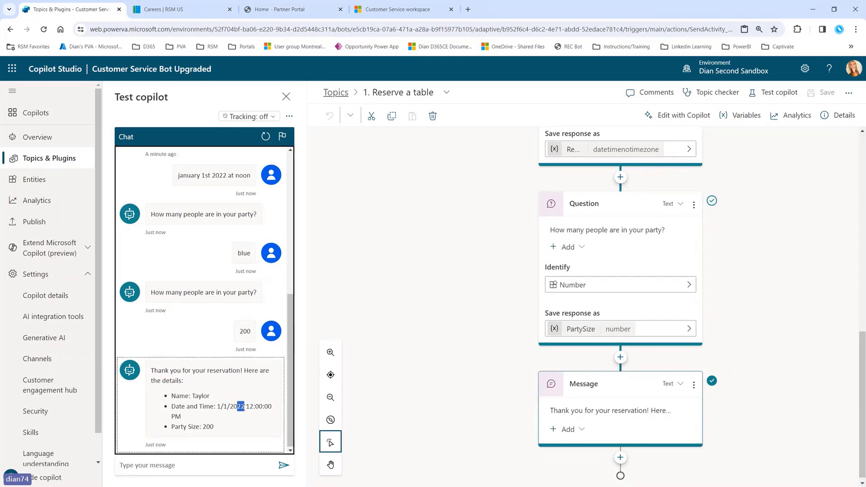
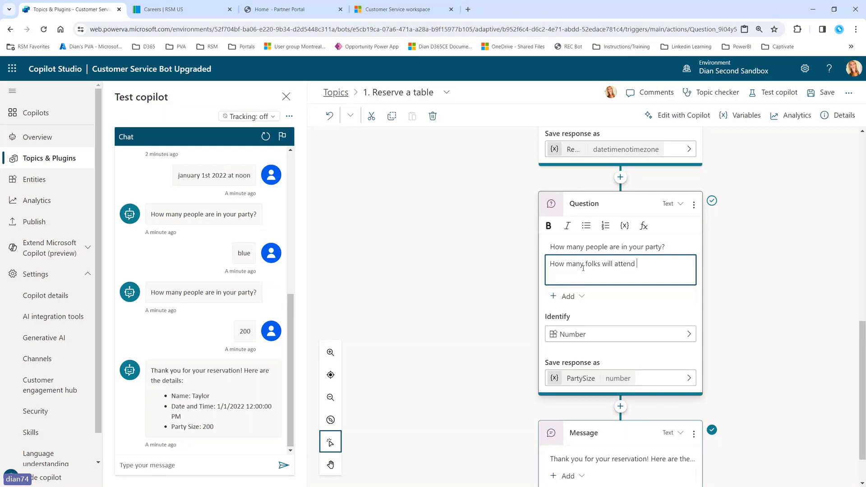
Step: Finish the question 'How many folks will attend dinner?' and add the variation 'How many people will be in your party?'
text(dinner?)
click(695, 243)
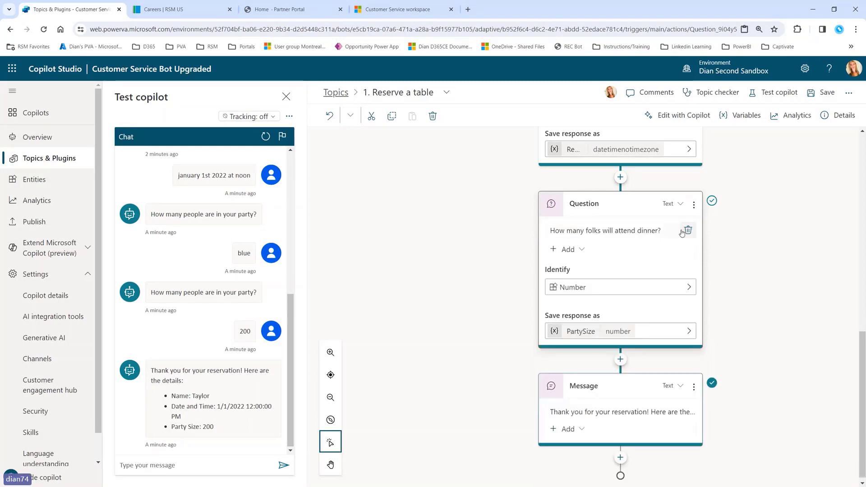
click(581, 252)
click(617, 251)
click(578, 250)
click(579, 267)
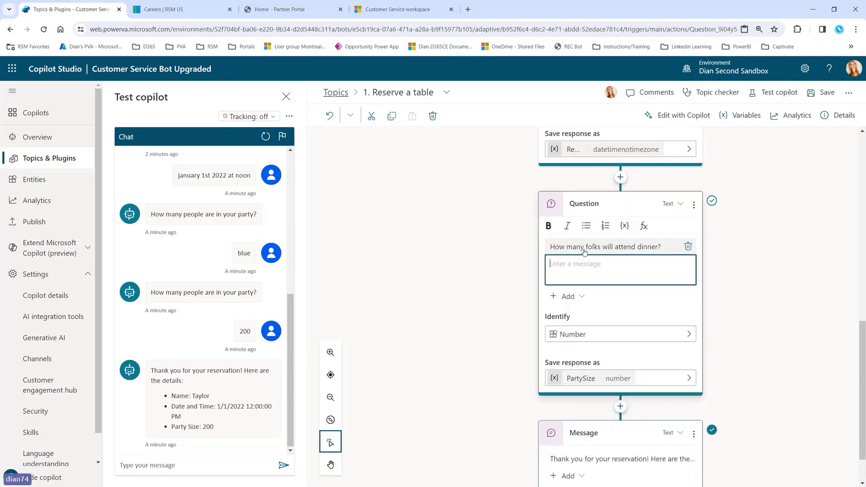
text(HOw)
key(BackSpace)
key(BackSpace)
key(BackSpace)
text(ow many people )
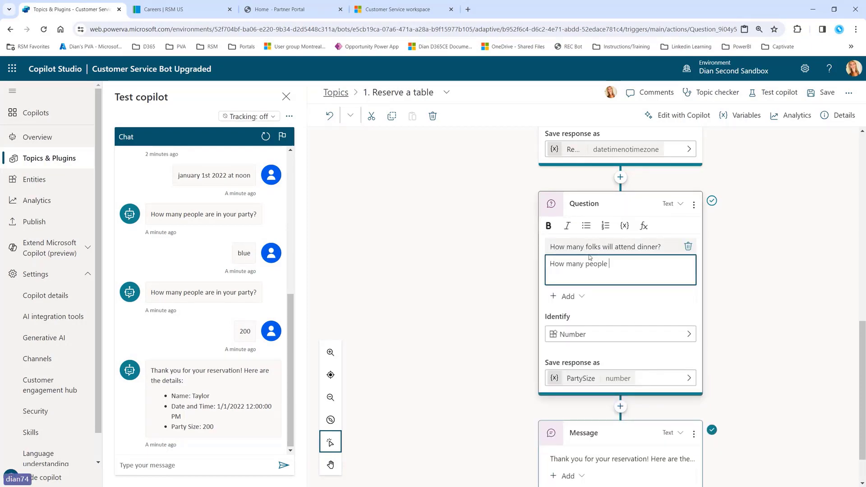
text(will be in your party?)
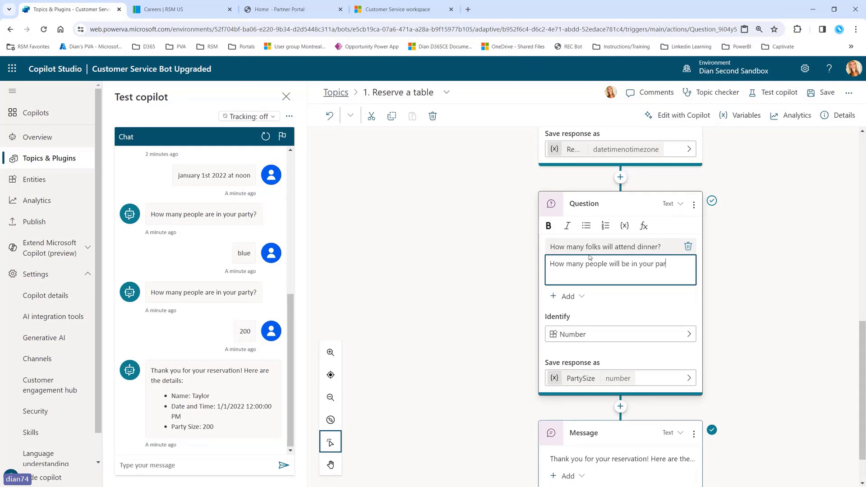
click(746, 288)
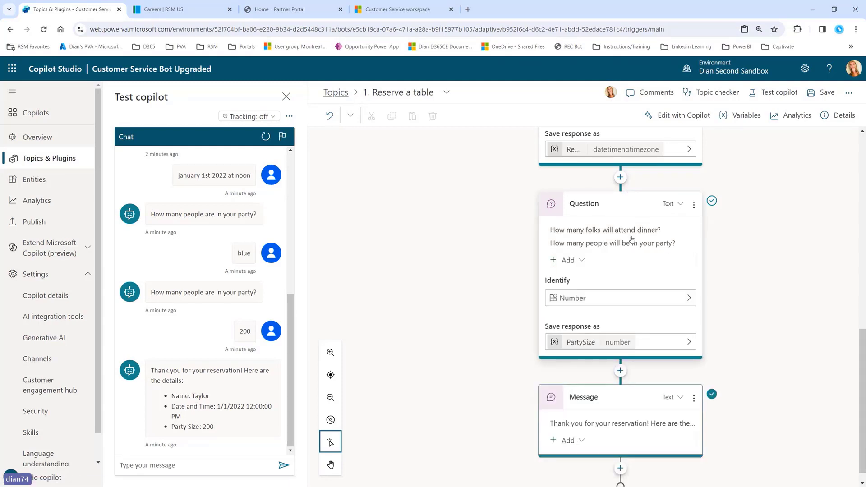
click(565, 236)
click(583, 266)
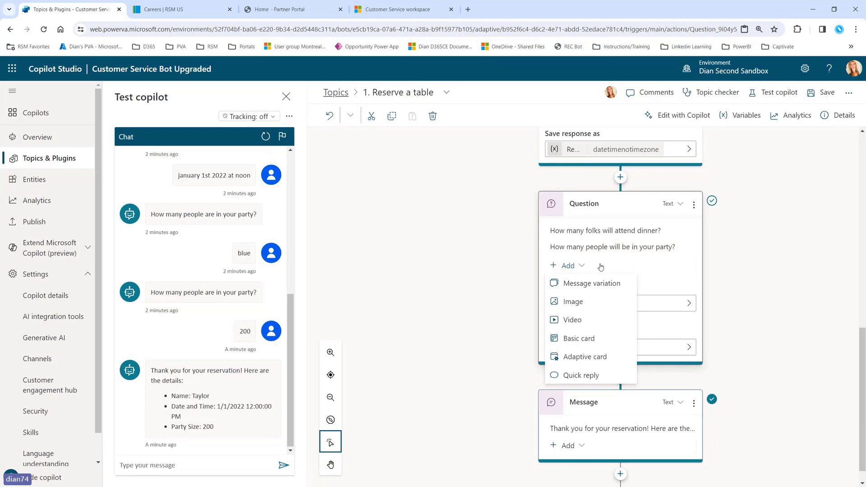
Step: Insert a message step saying 'I can help with your reservation!' above the name question
click(721, 299)
scroll(721, 300, up, 5)
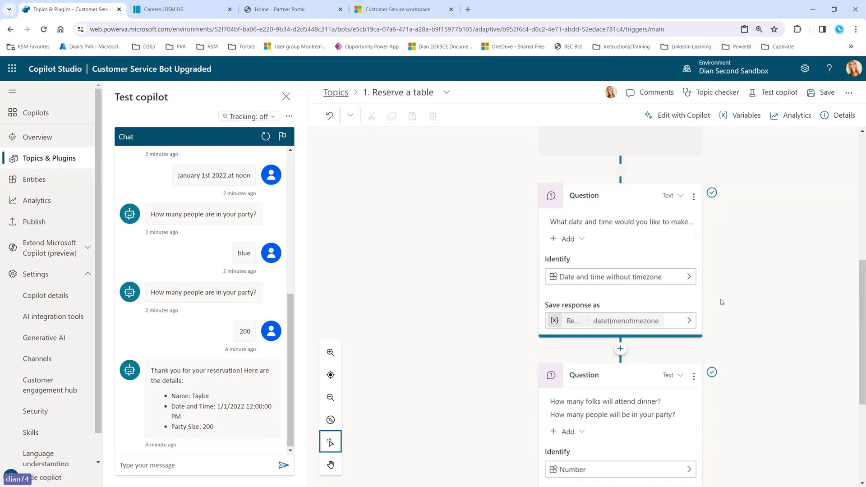
scroll(621, 192, up, 2)
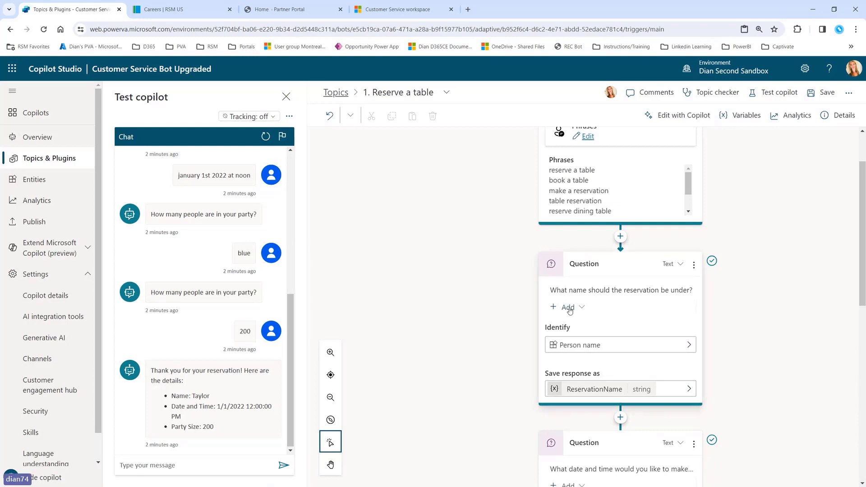
click(621, 236)
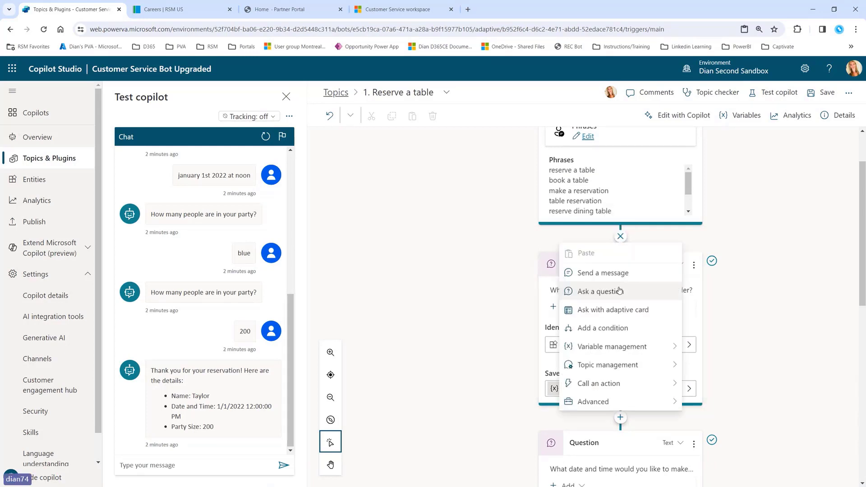
click(616, 272)
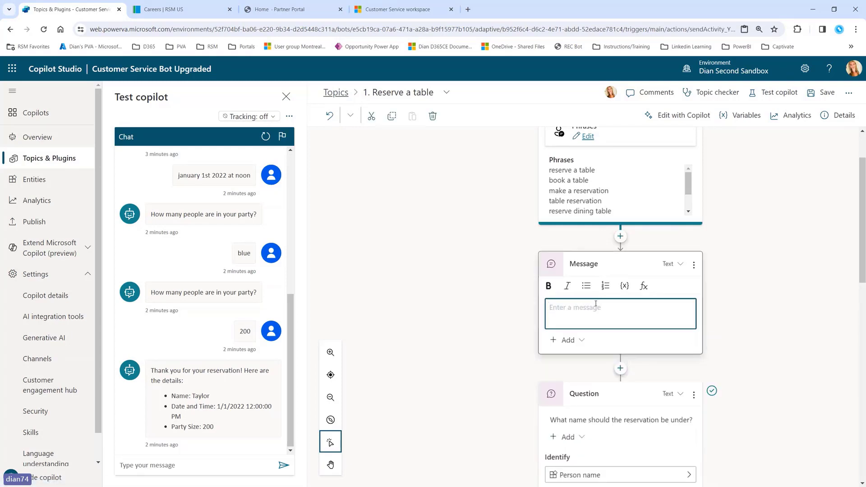
text(I can help with your reservation!)
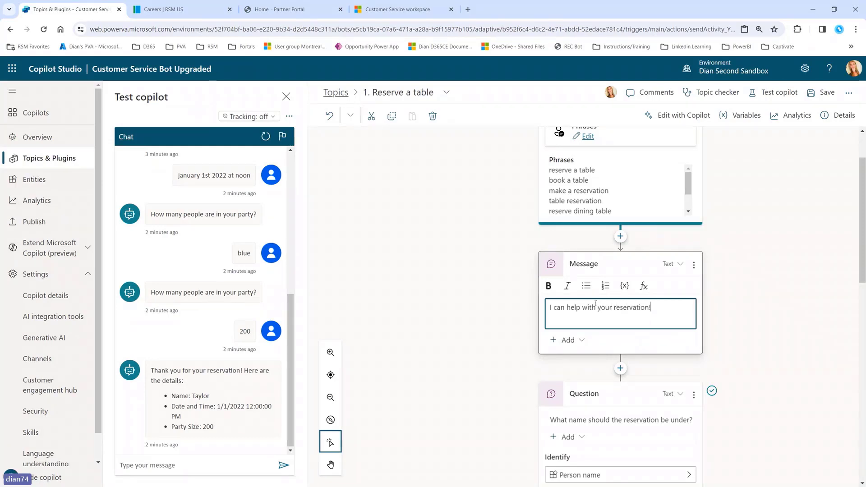
click(572, 342)
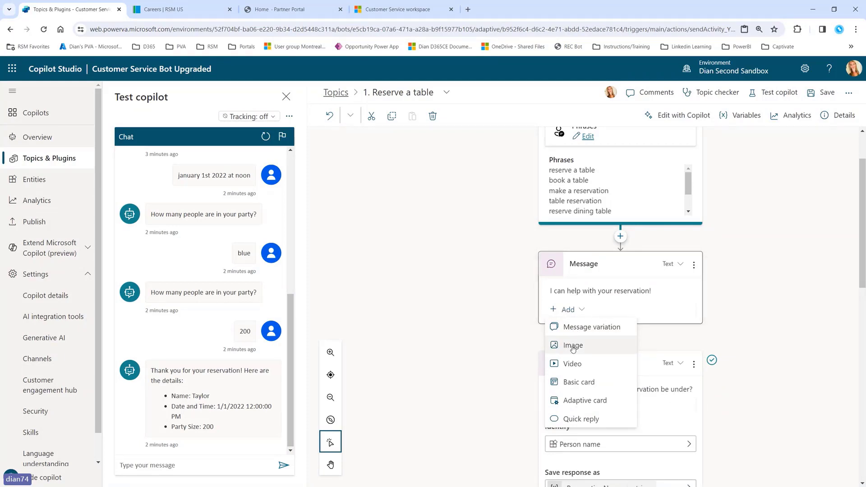
Step: Add an image to the opening message by pasting the restaurant picture's web address
click(573, 346)
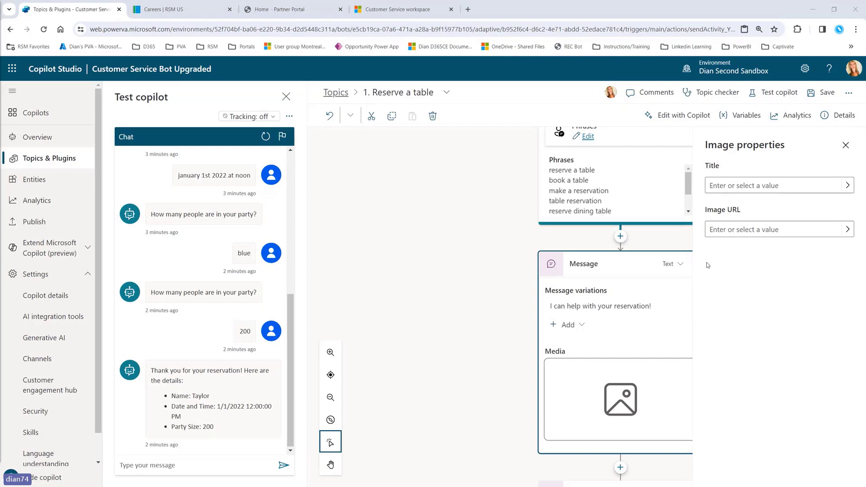
click(732, 229)
key(ctrl+v)
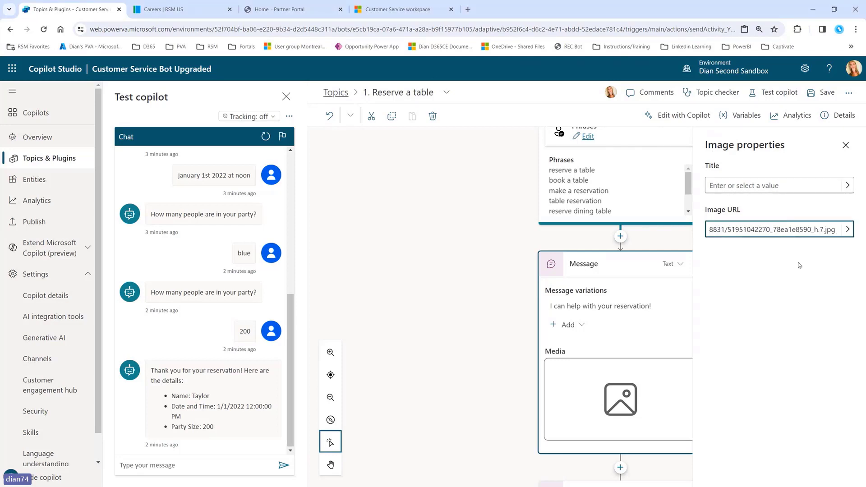
click(848, 229)
click(437, 236)
scroll(657, 341, down, 2)
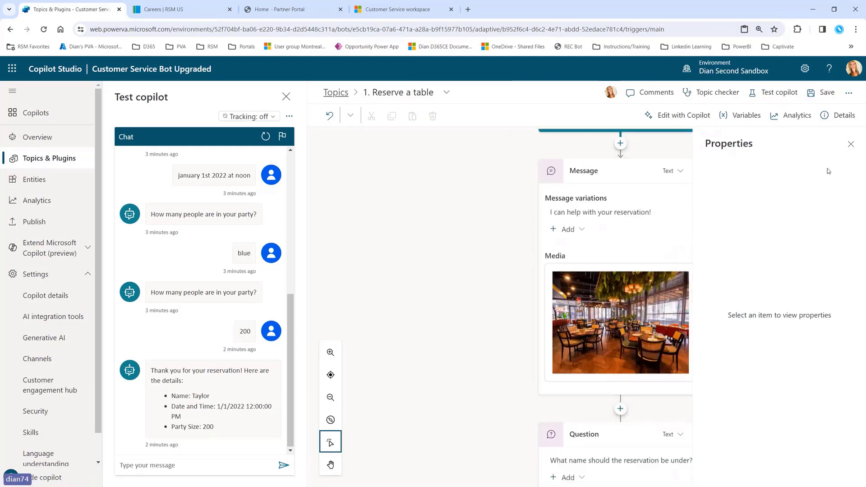
click(851, 143)
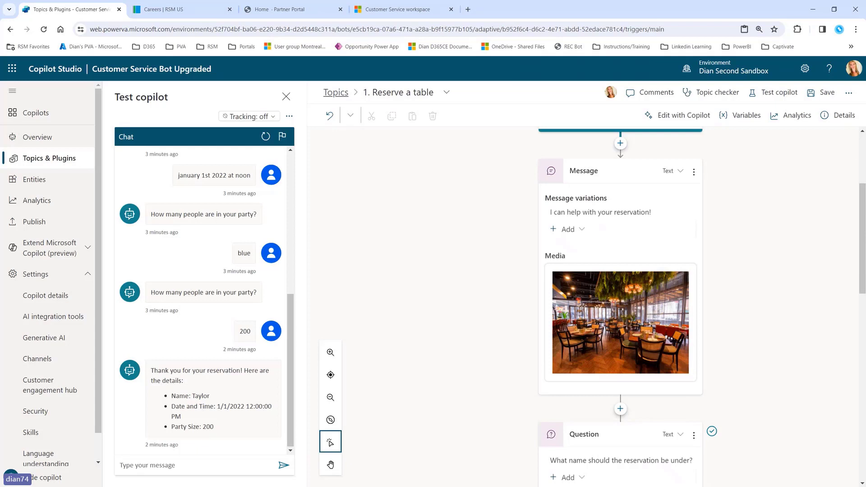
Step: Reopen the attached image's settings to check the picture, then close them
click(582, 229)
click(583, 231)
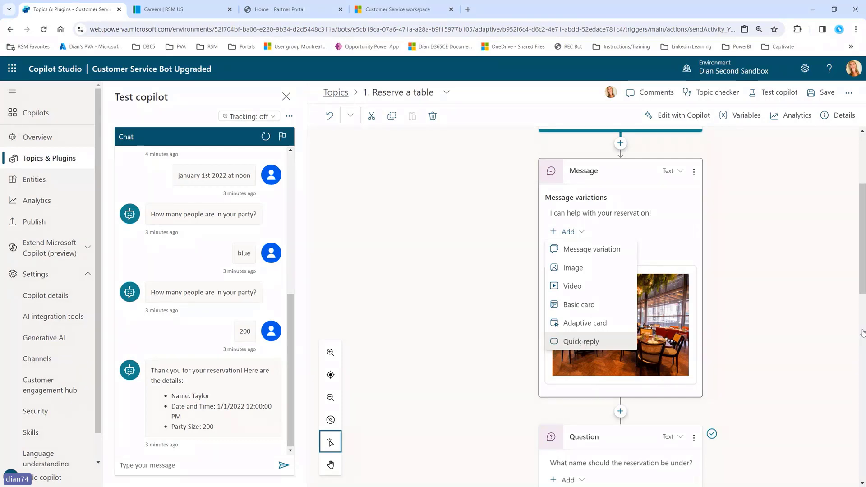
click(667, 314)
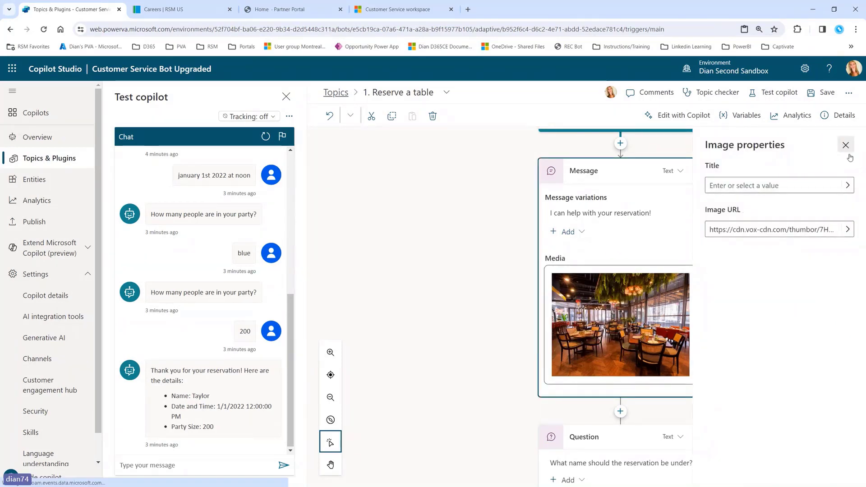
click(846, 145)
click(582, 232)
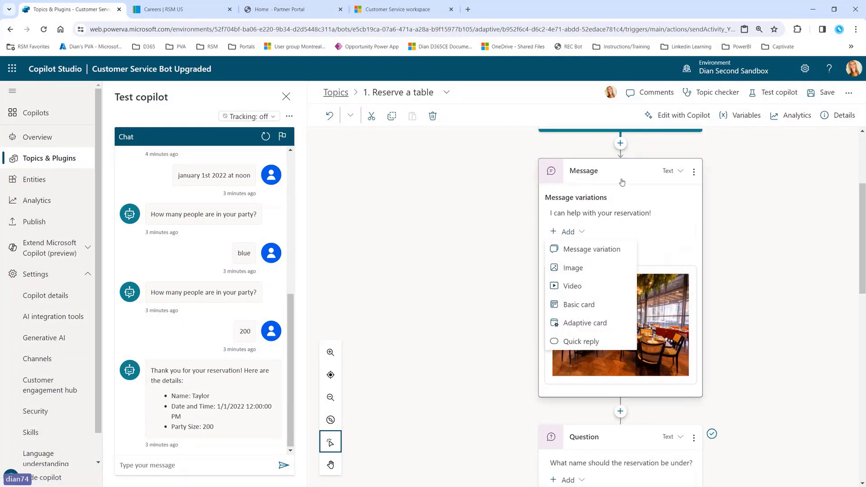
click(749, 341)
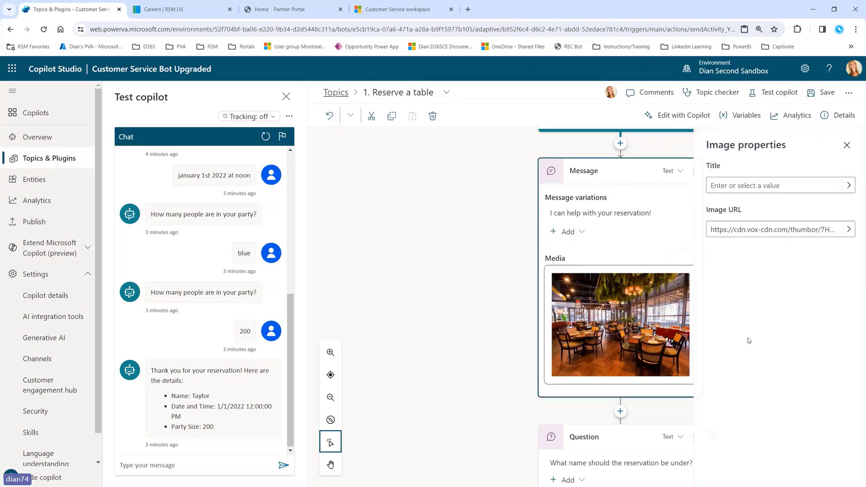
click(846, 145)
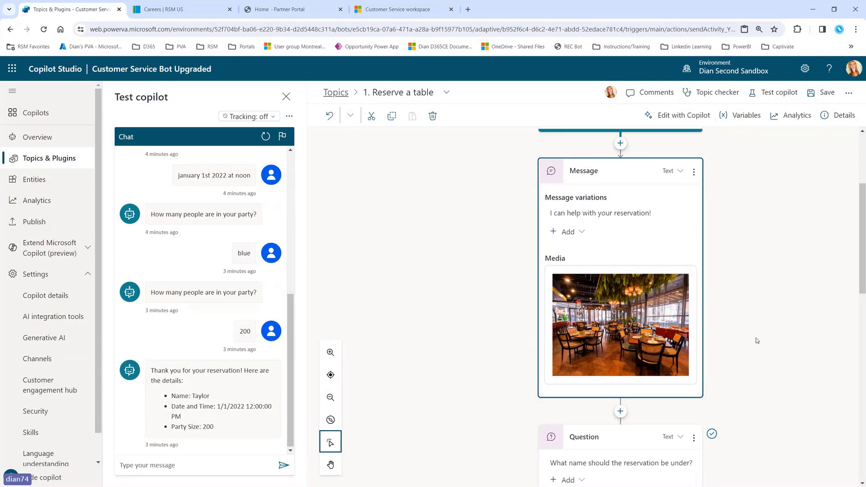
scroll(748, 311, down, 3)
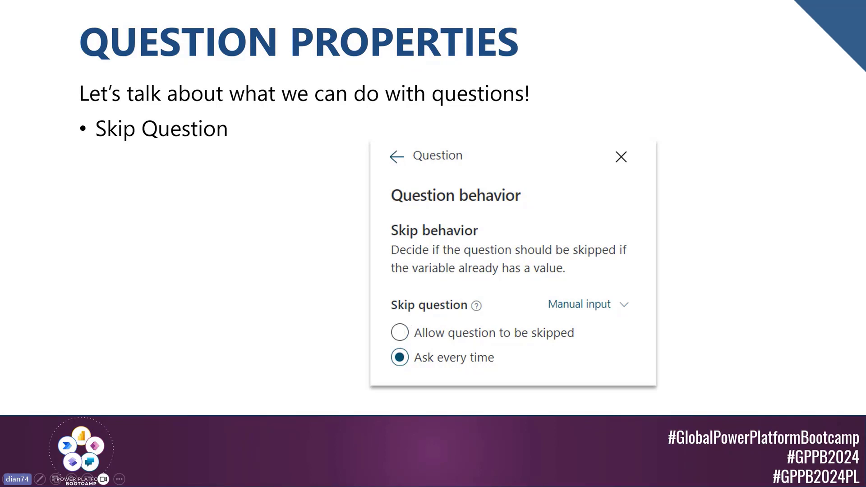
Step: Back in Copilot Studio, review the name question's Skip question and reprompt behavior settings
key(alt+Tab)
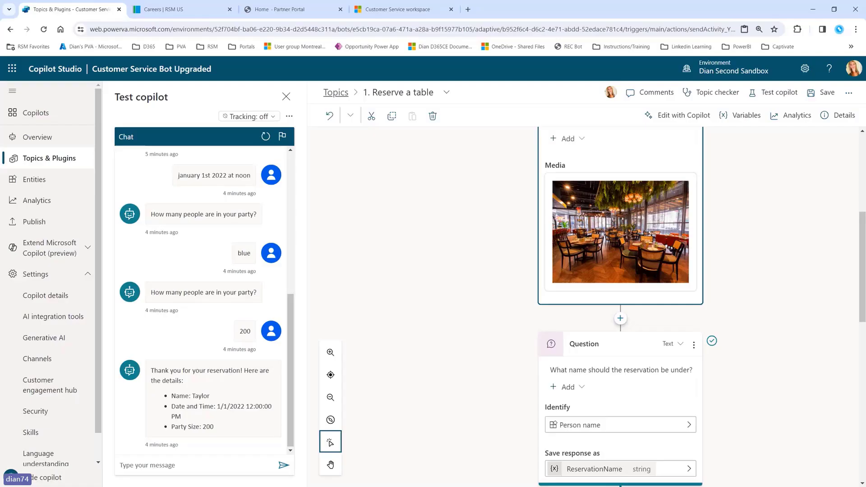
scroll(845, 221, down, 3)
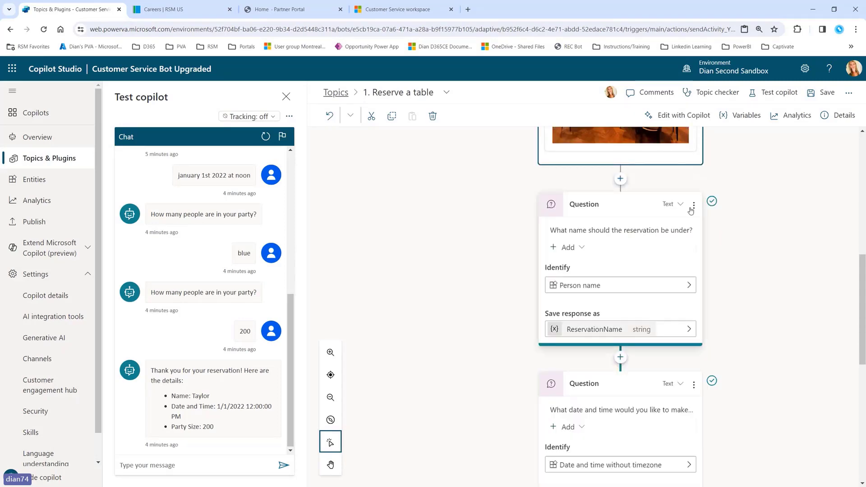
click(694, 204)
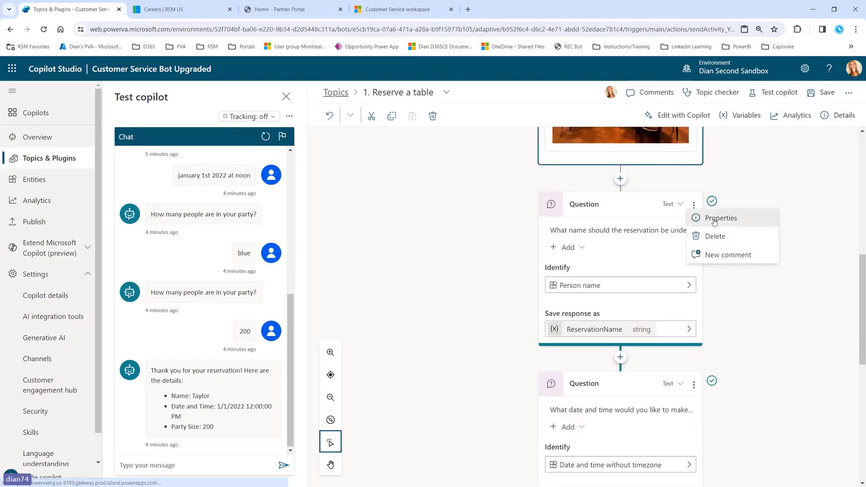
click(714, 220)
click(782, 181)
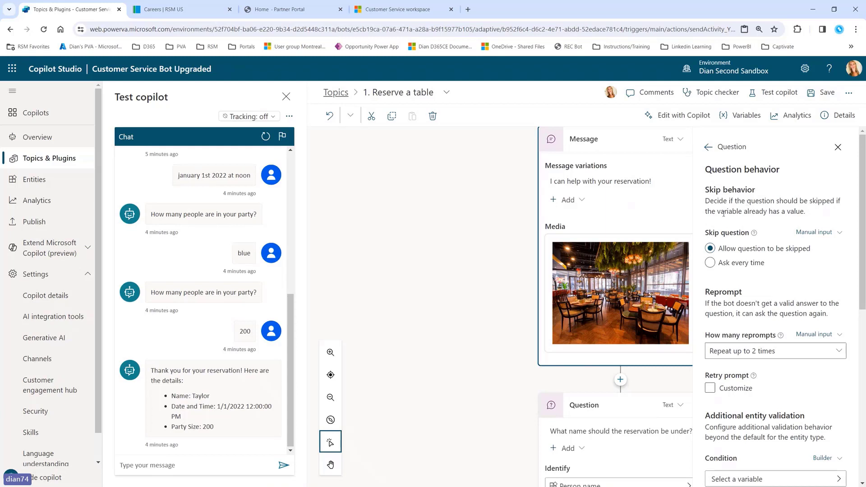
drag(806, 200, 764, 214)
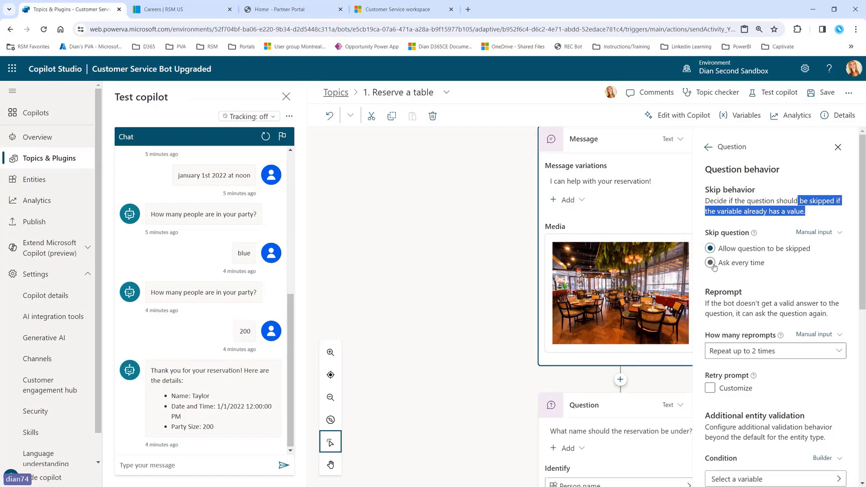
click(838, 148)
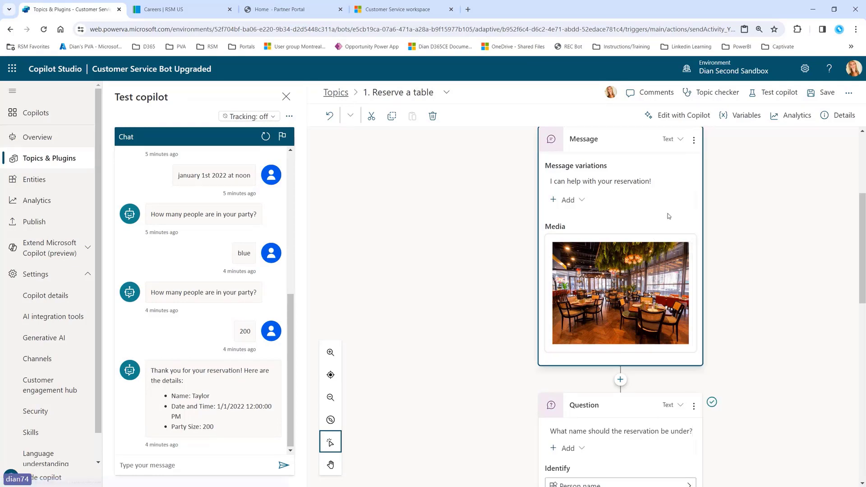
scroll(681, 244, down, 4)
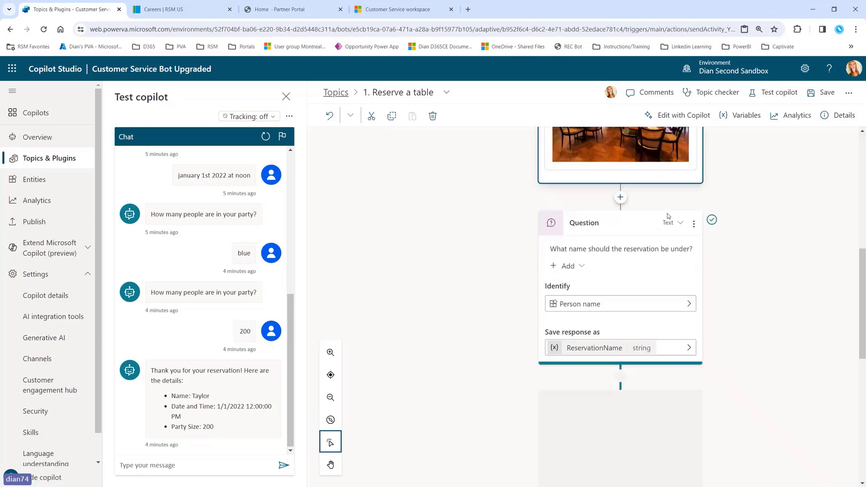
click(695, 221)
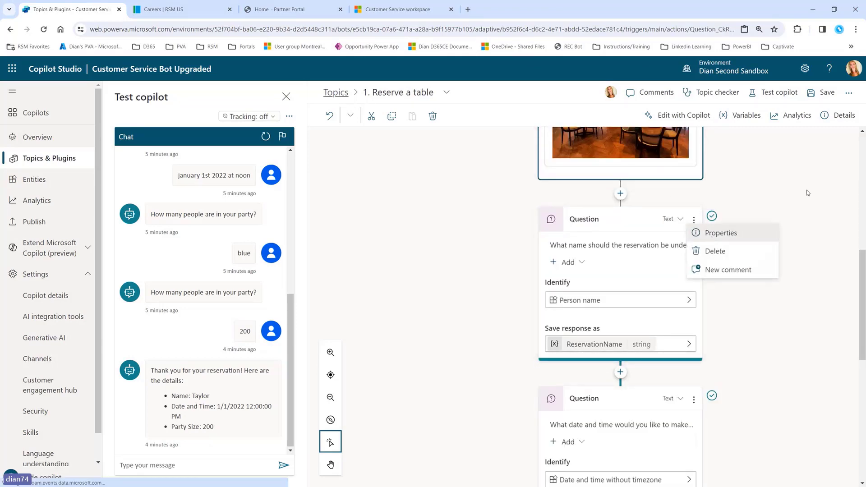
click(726, 230)
click(785, 182)
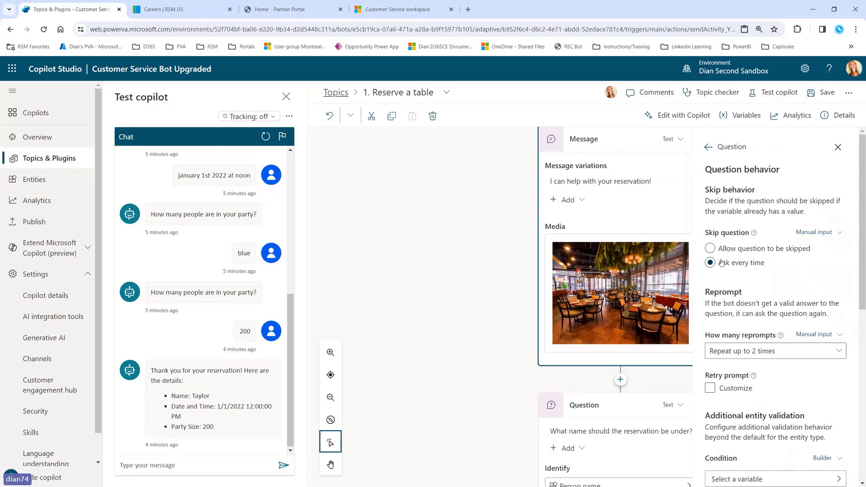
click(837, 147)
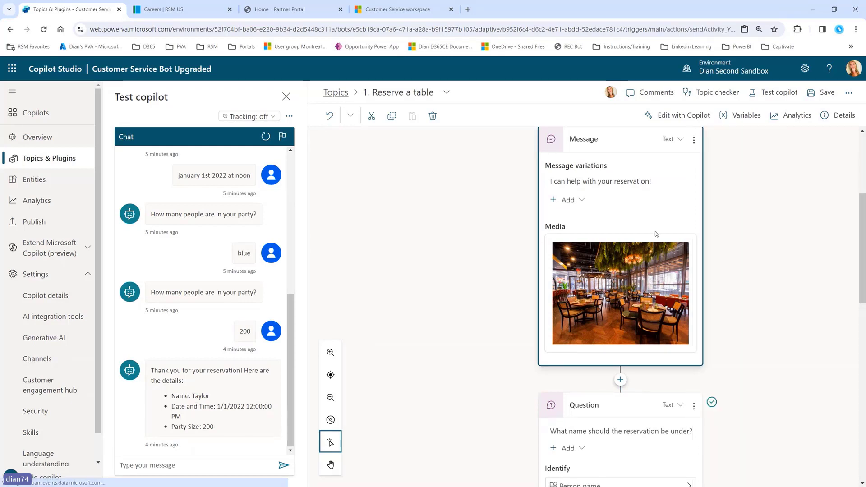
scroll(656, 231, down, 8)
Step: Set the date/time and party-size questions to 'Ask every time' and save the topic
click(694, 213)
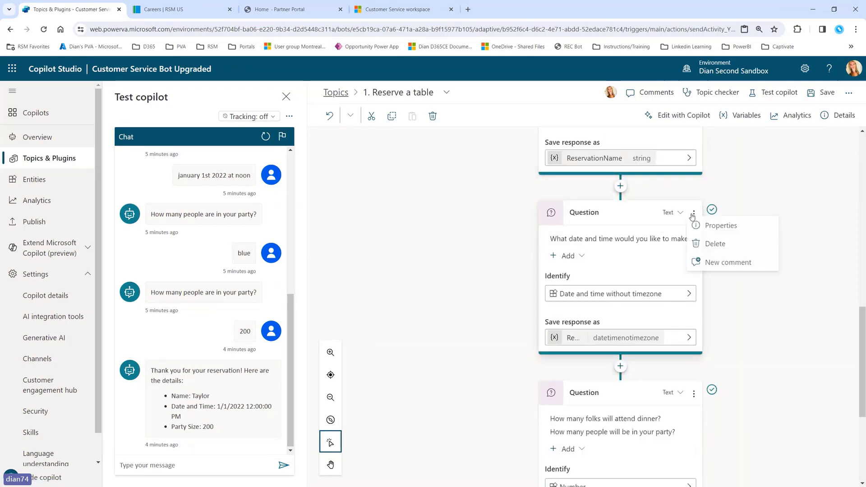
click(721, 226)
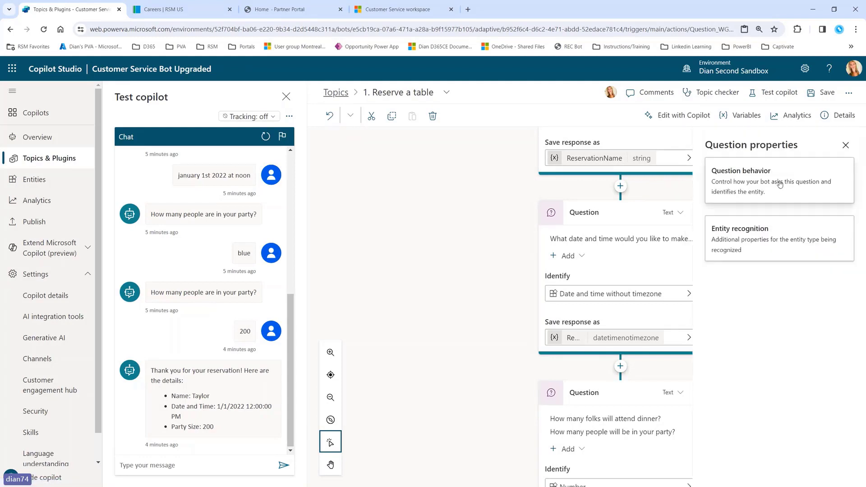
click(779, 188)
click(731, 264)
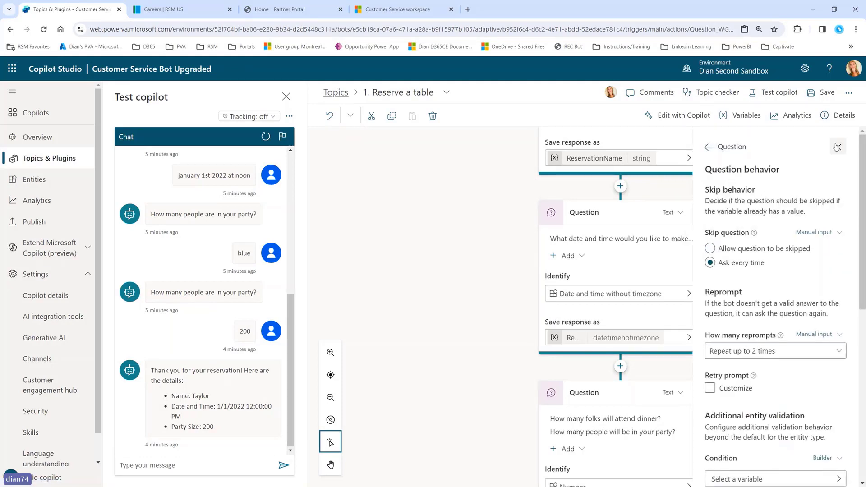
click(838, 148)
scroll(645, 293, down, 4)
click(694, 206)
click(719, 228)
click(767, 194)
click(752, 264)
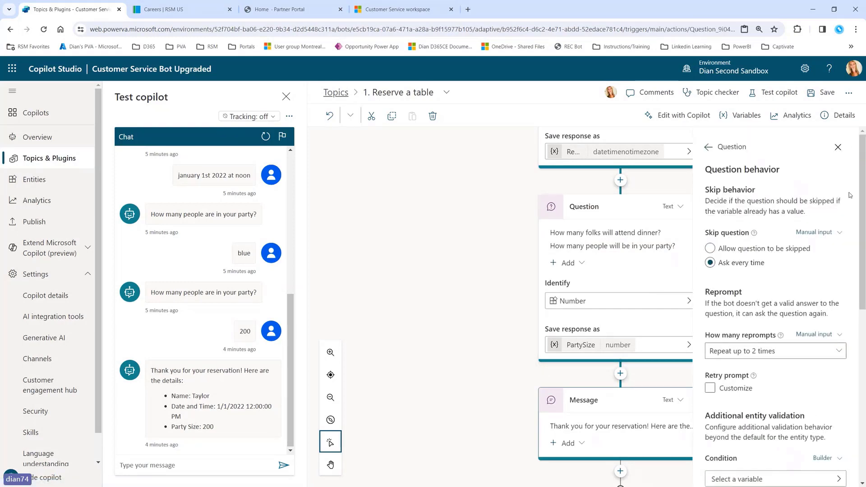
click(838, 147)
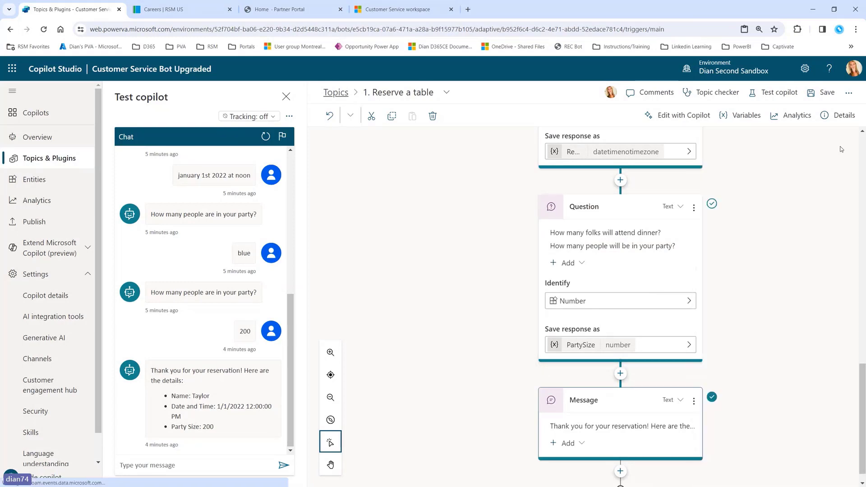
click(818, 94)
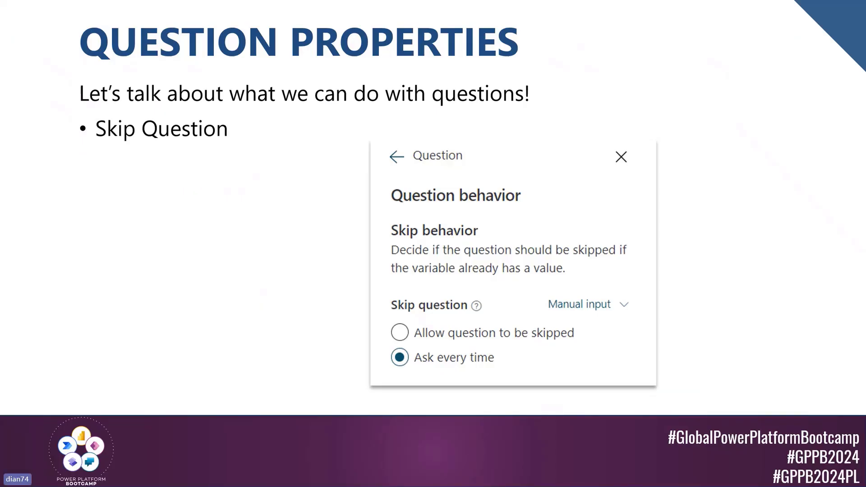
Step: Move on to the Reprompt slide, then switch back to the bot editor
key(Right)
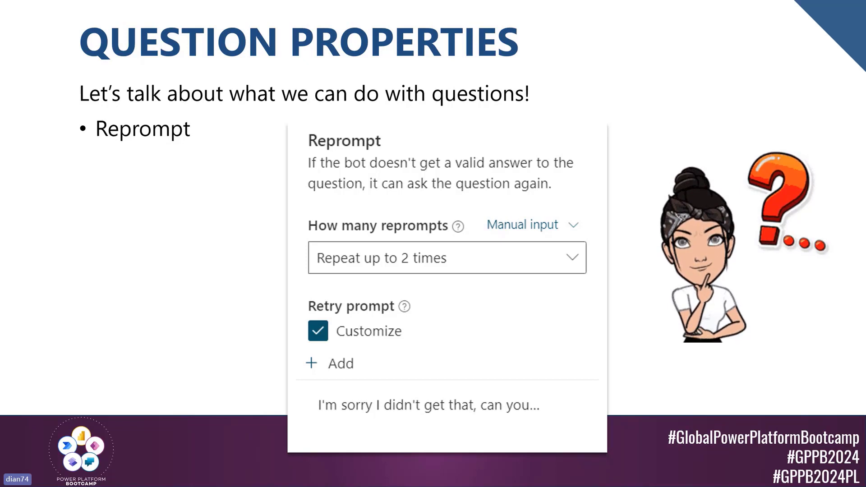
key(alt+Tab)
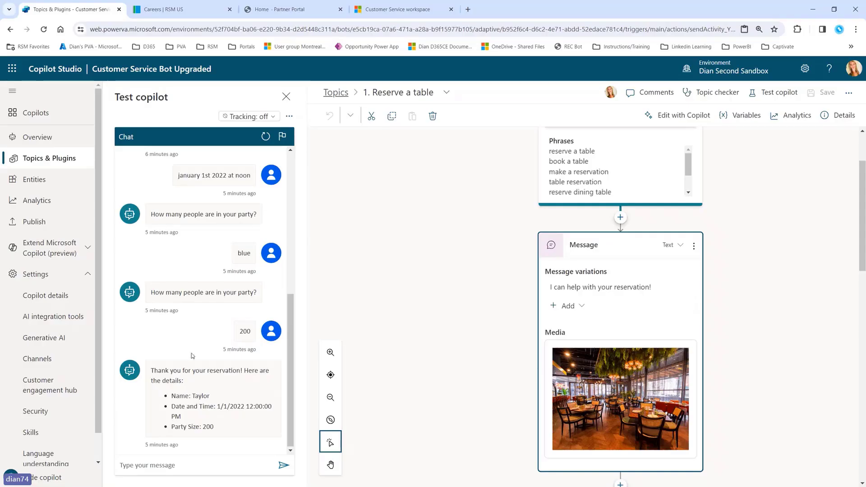
Step: Highlight the party-size question and the invalid answer 'blue' in the test chat
scroll(193, 356, up, 3)
drag(151, 354, 257, 355)
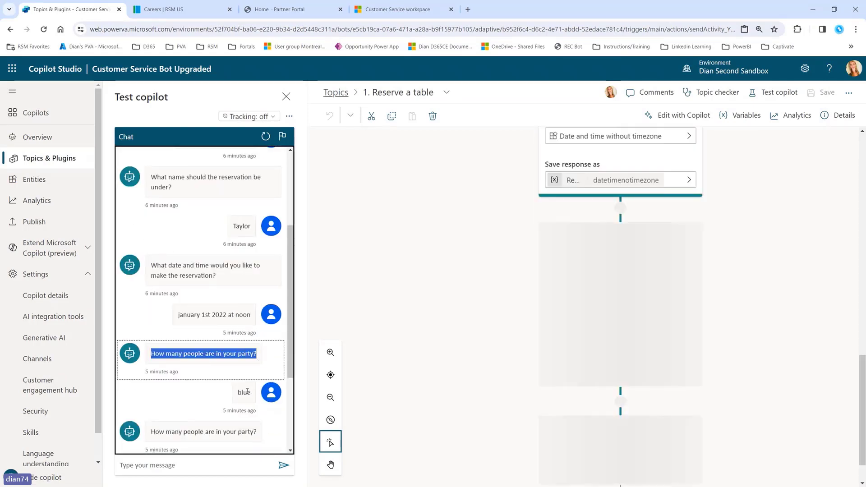
double_click(244, 393)
scroll(234, 384, down, 2)
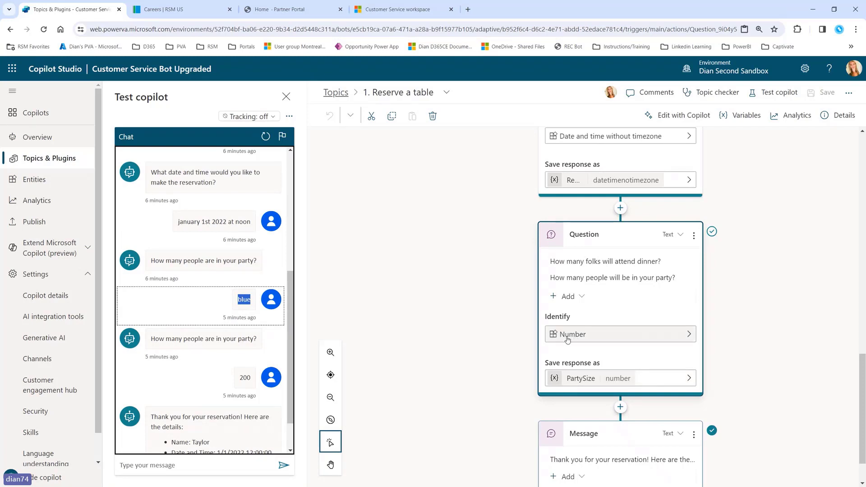
Step: Reprompt the party-size question up to 2 times with a custom apology asking for a number, then save
click(694, 235)
click(714, 250)
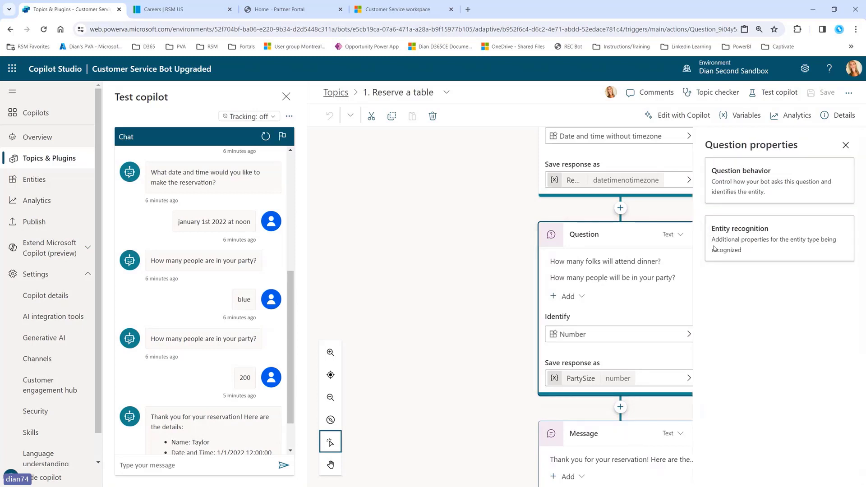
click(756, 181)
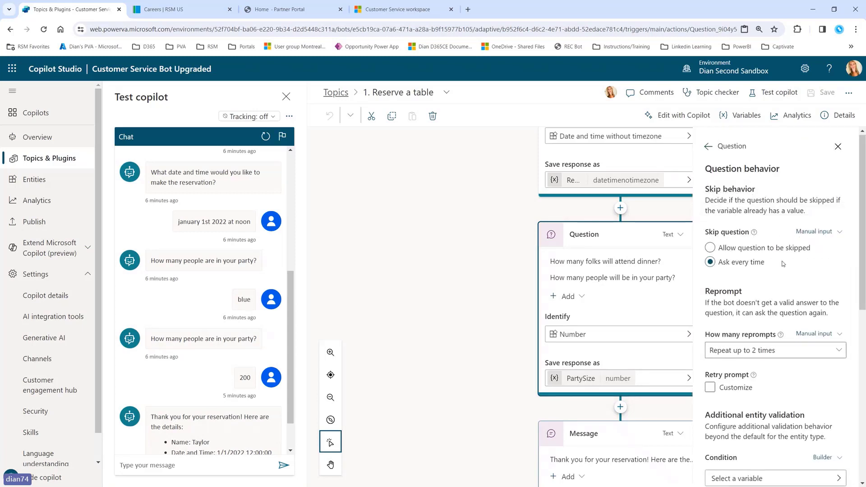
scroll(739, 221, down, 2)
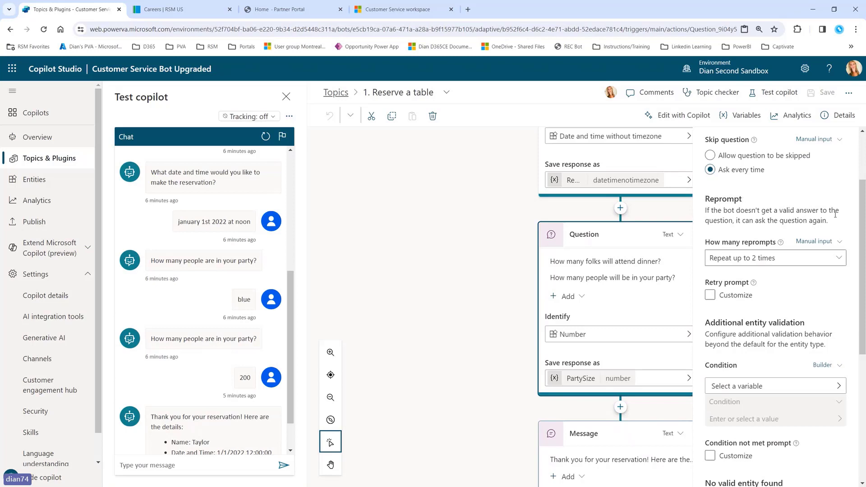
click(837, 259)
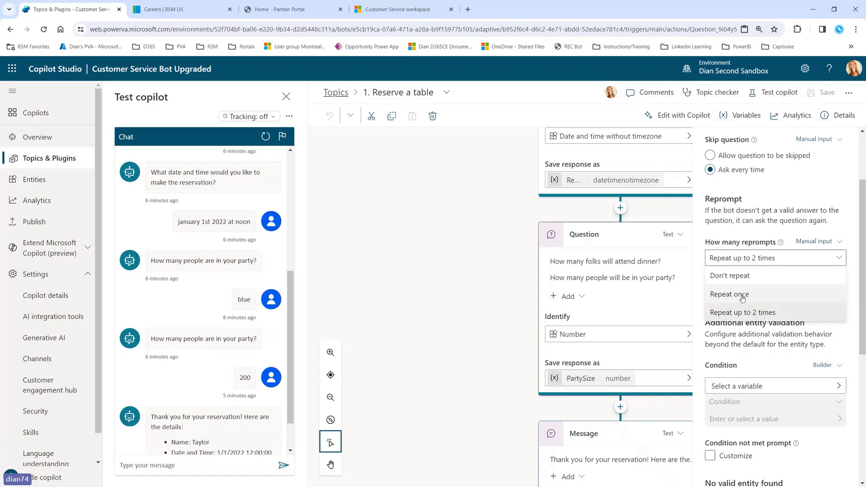
click(781, 312)
click(710, 295)
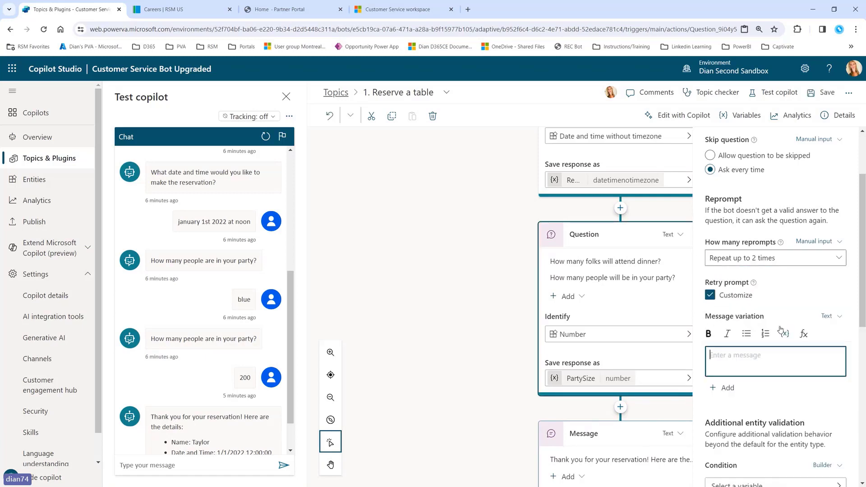
text(Im sorry, I didn't ge)
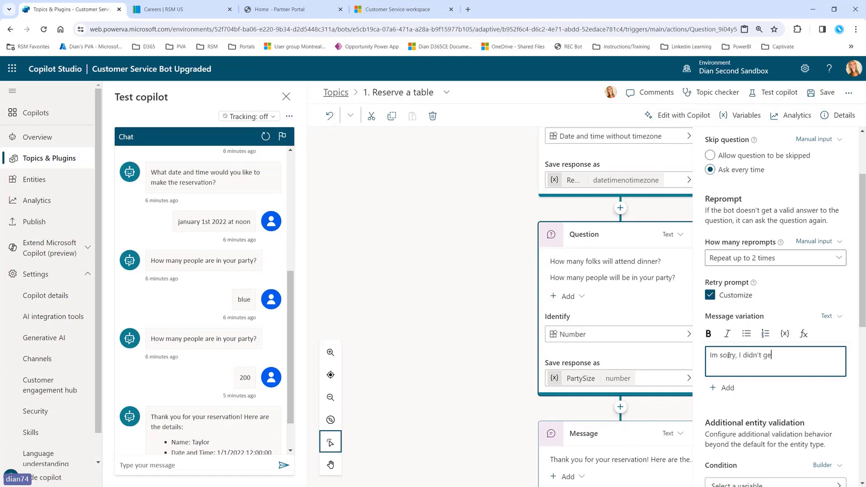
text(t that, I need a nu)
text(mber, can y)
text(oupl)
text( pleas)
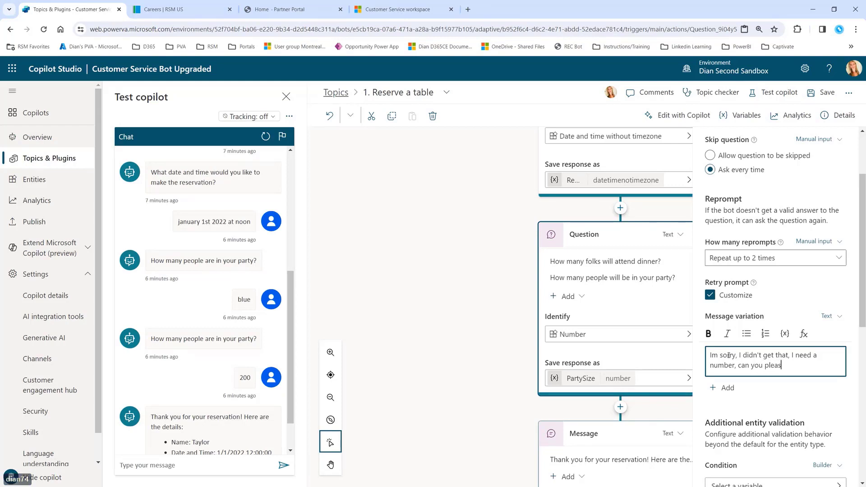
text(ive me that?)
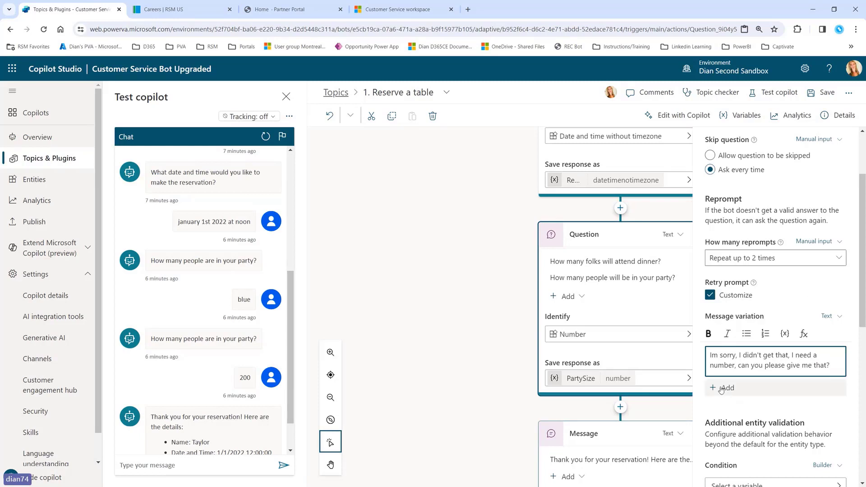
click(829, 92)
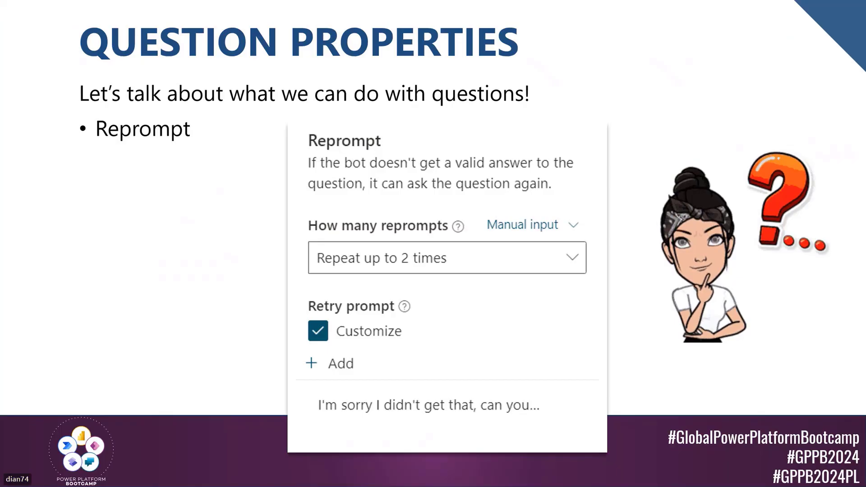
Step: Advance to the slide on Conditions, 'Condition not met' and PowerFX
key(Right)
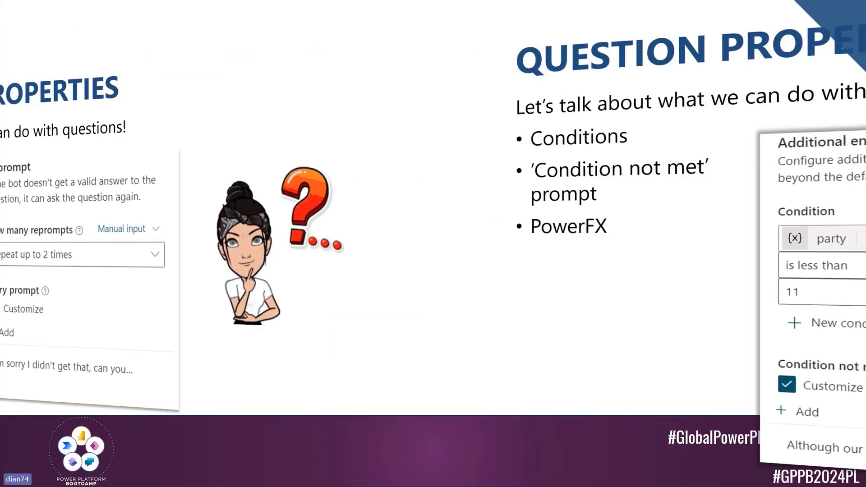
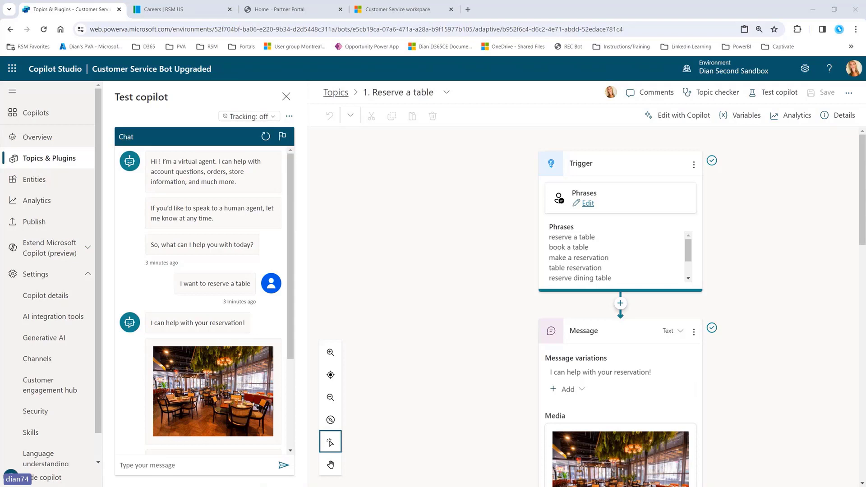
Step: Scroll down to the date-and-time question node and open its more-options menu
scroll(706, 274, down, 10)
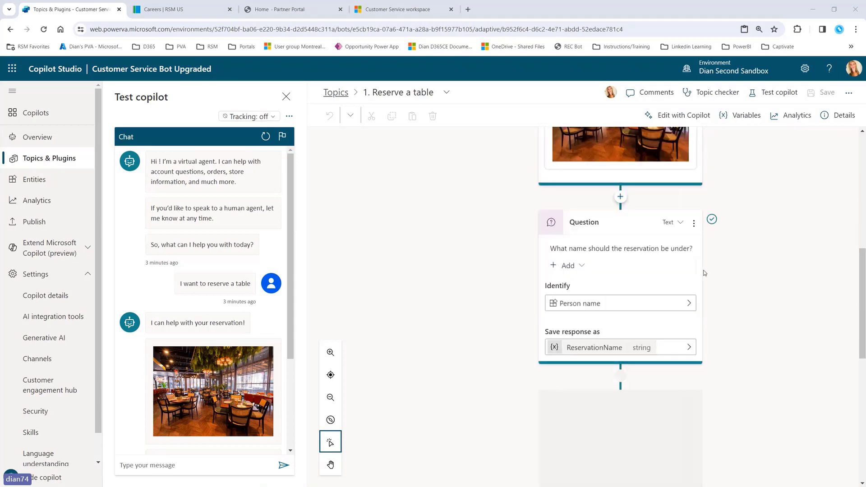
scroll(705, 273, down, 7)
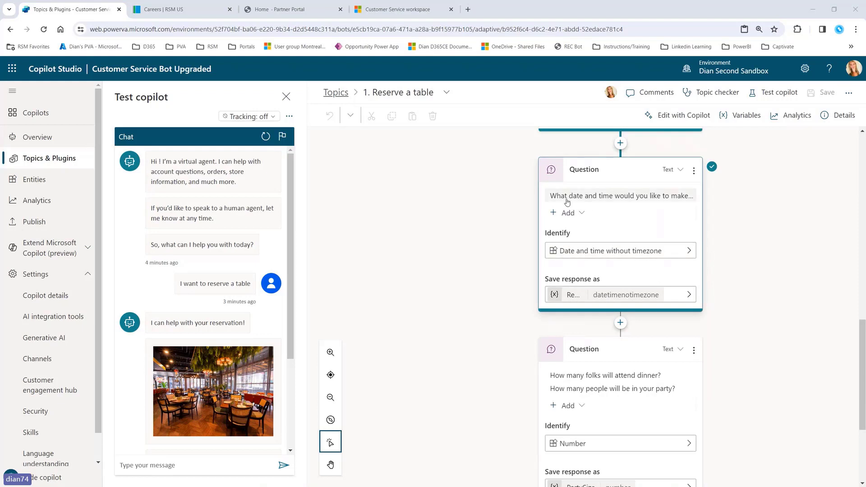
click(680, 199)
click(695, 172)
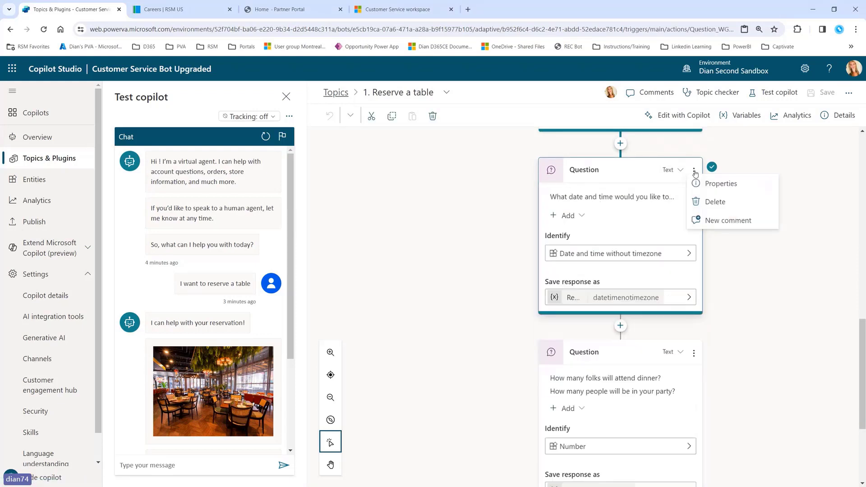
click(712, 189)
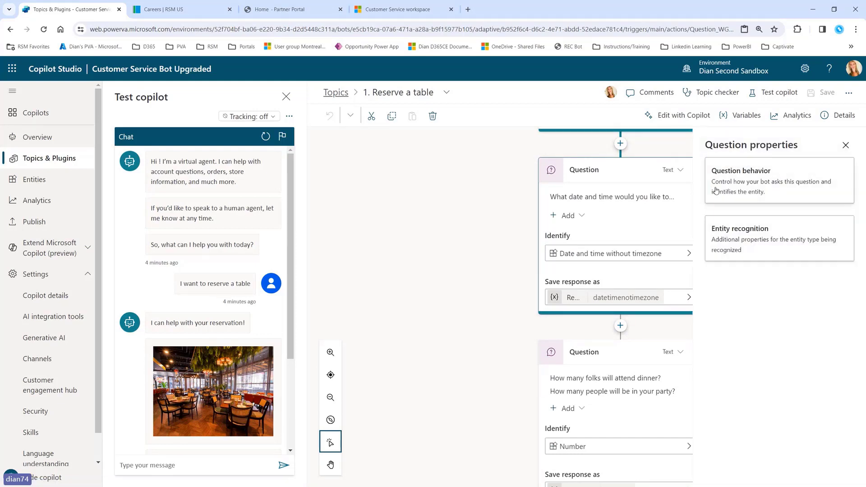
click(717, 192)
scroll(794, 311, down, 4)
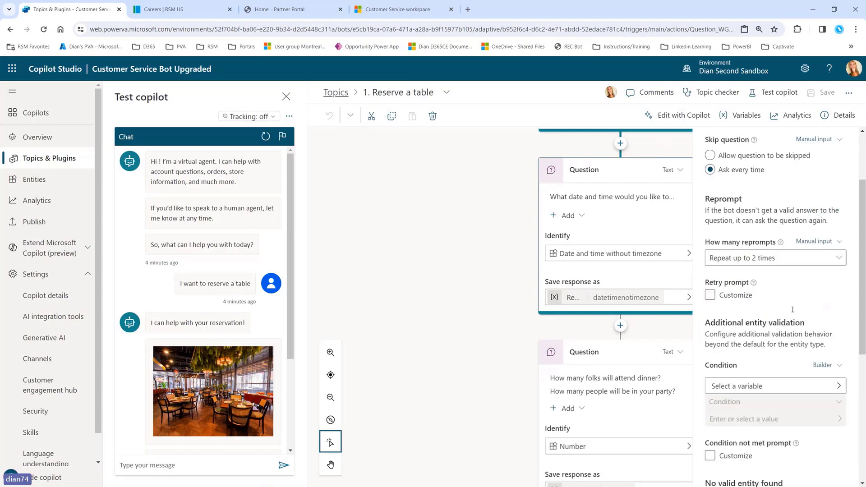
scroll(793, 309, down, 1)
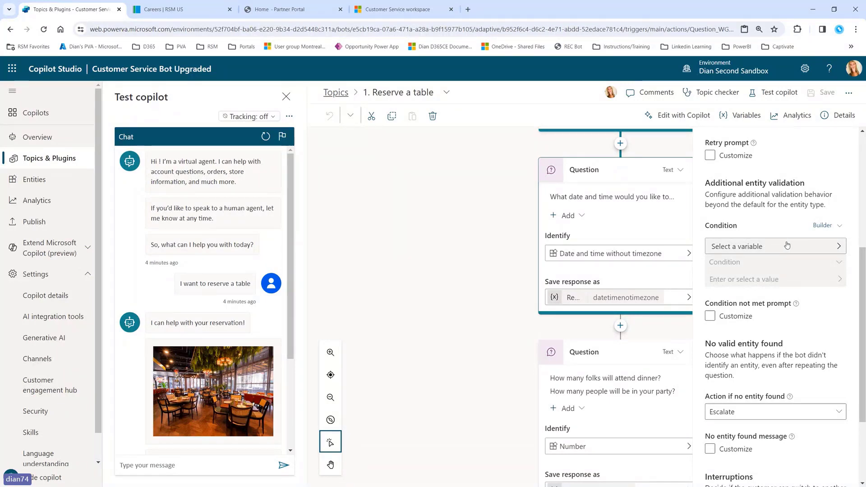
click(813, 246)
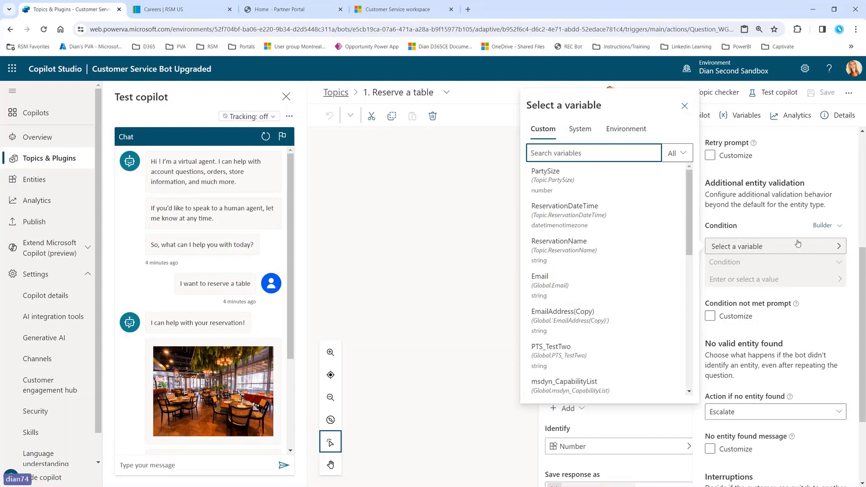
click(518, 253)
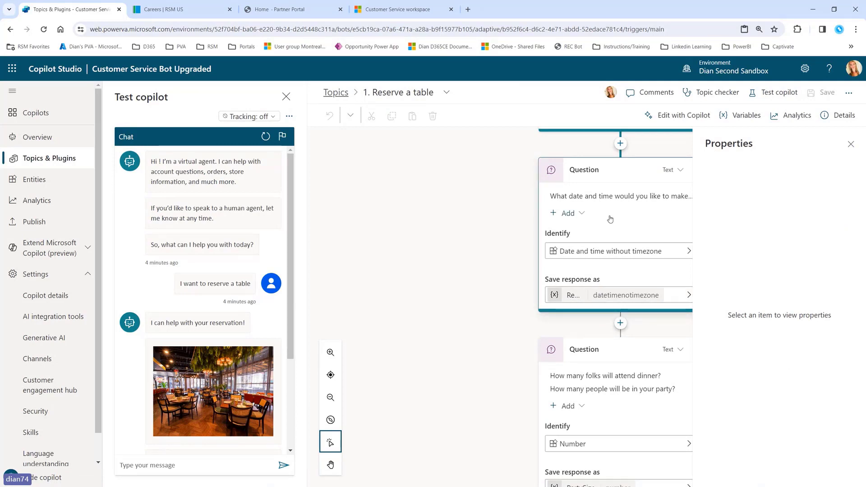
Step: Open the date question's Properties at the Question behavior settings
click(851, 144)
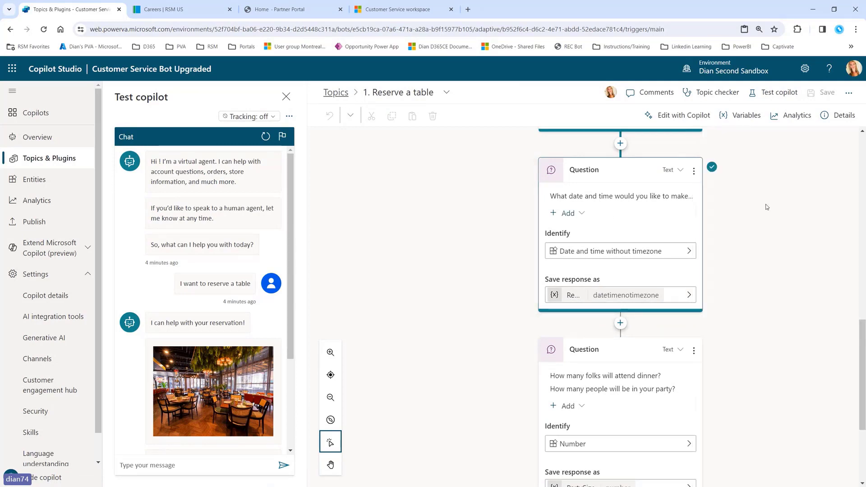
click(695, 171)
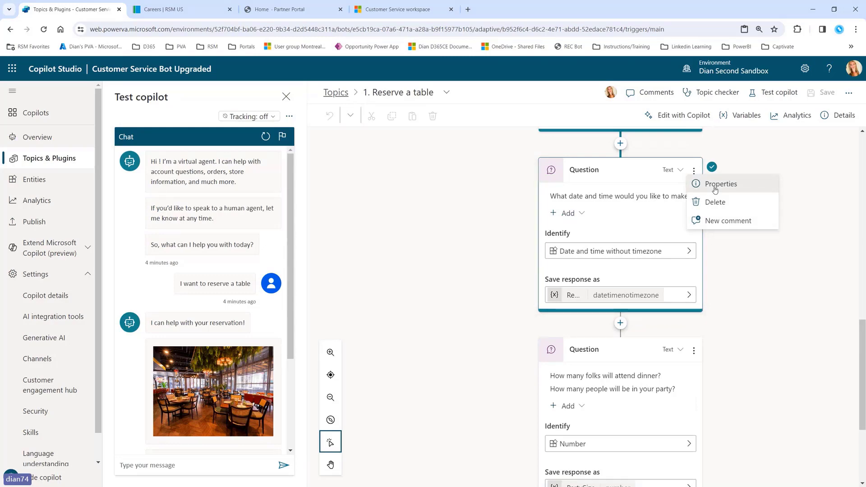
click(715, 188)
click(772, 192)
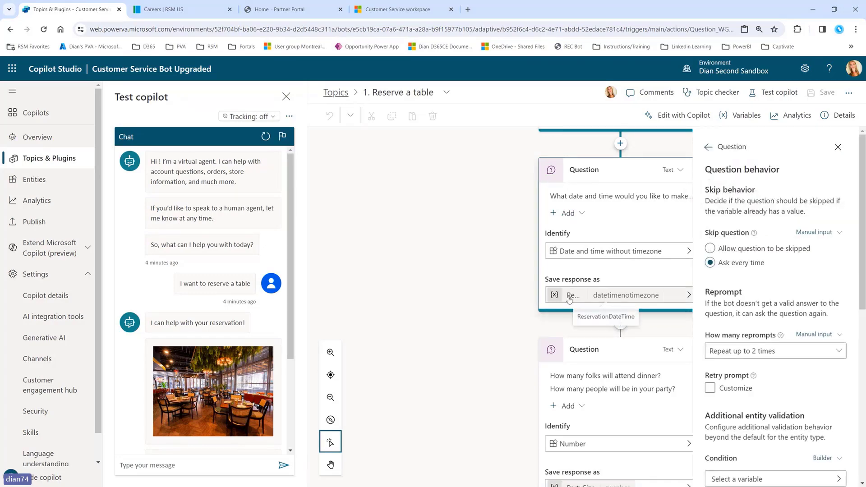
scroll(749, 301, down, 4)
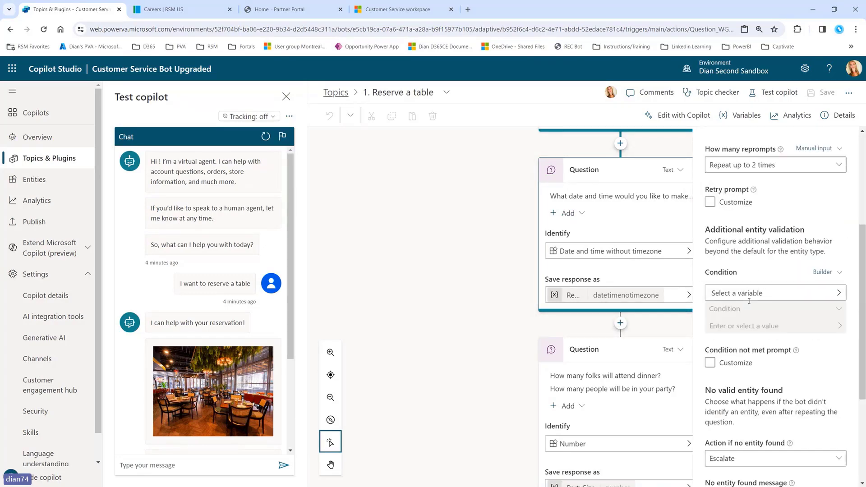
Step: Set the validation condition to ReservationDateTime 'is greater than' a formula value
click(771, 294)
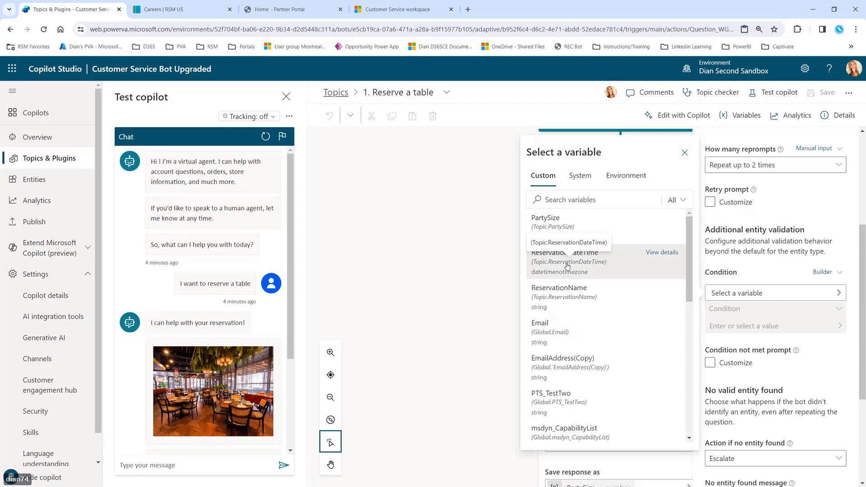
click(568, 266)
click(734, 310)
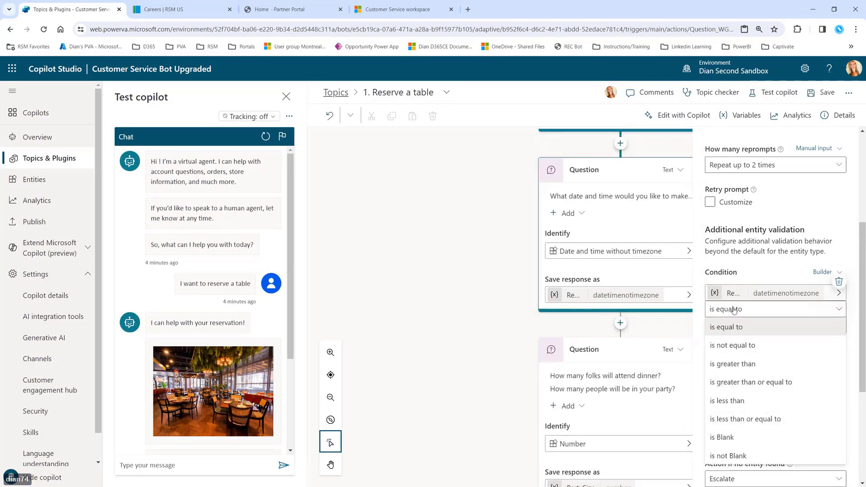
click(752, 365)
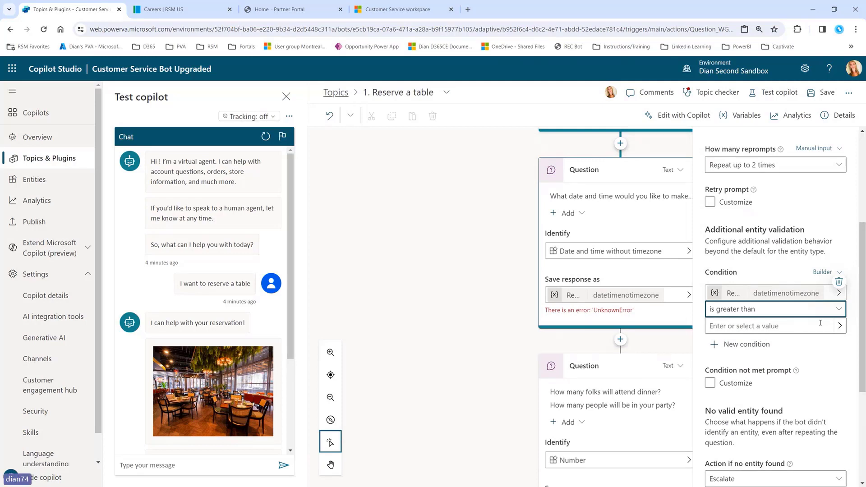
click(840, 325)
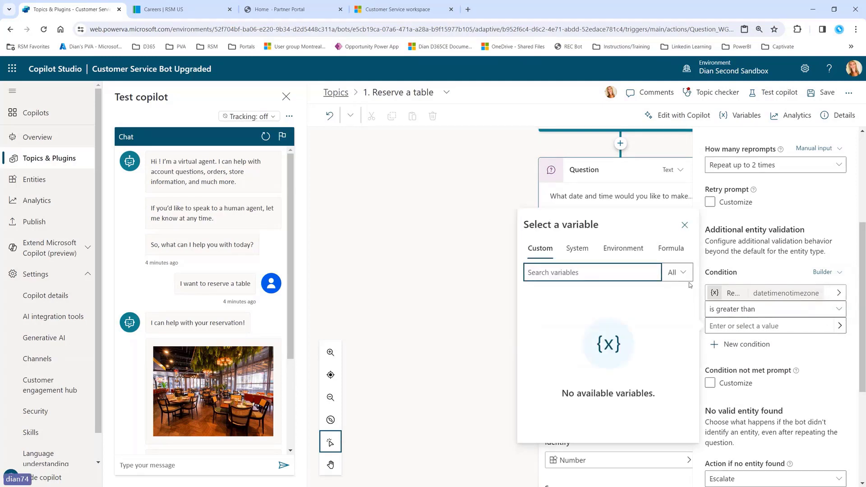
click(672, 250)
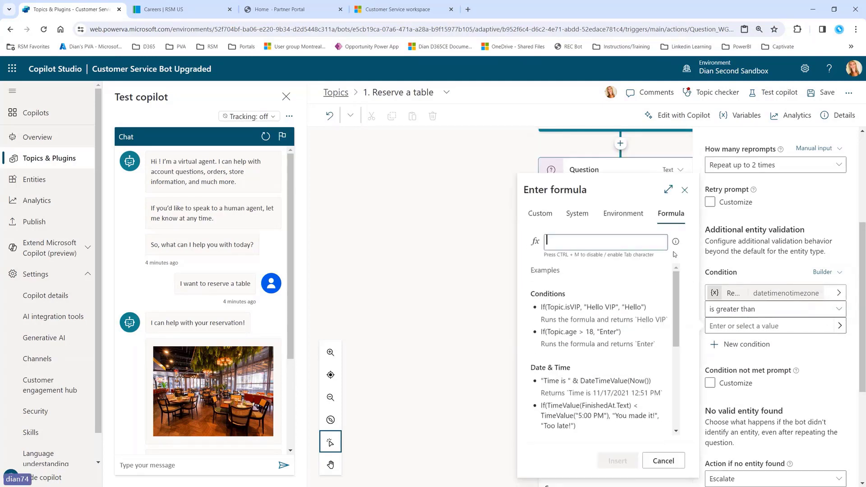
Step: Insert DateAdd(DateTimeValue(Now()), 6, TimeUnit.Days) as the condition's comparison value
click(668, 190)
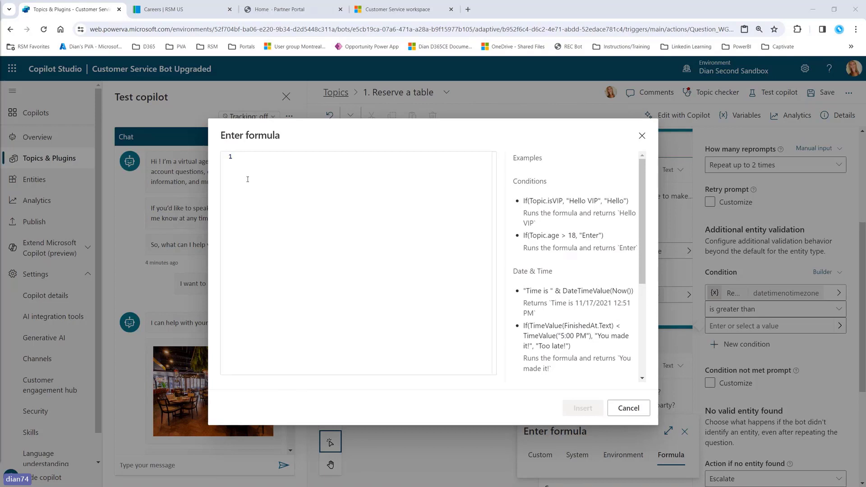
click(241, 157)
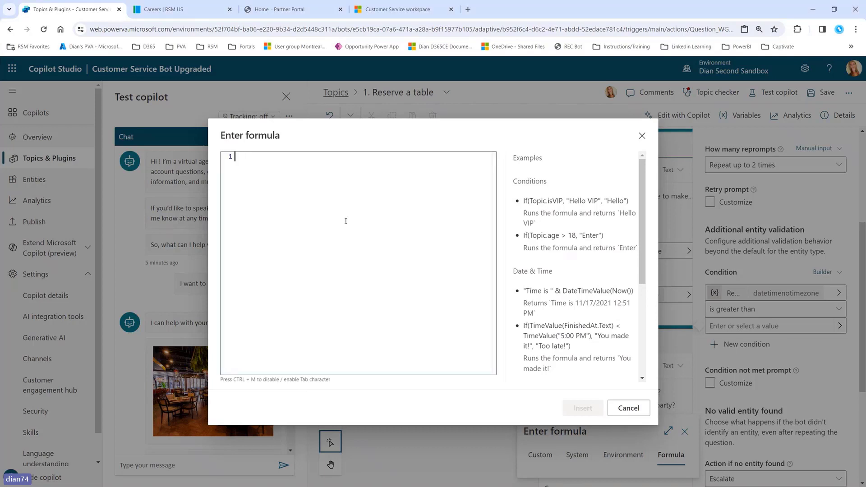
text(DateTimeValue(Now()))
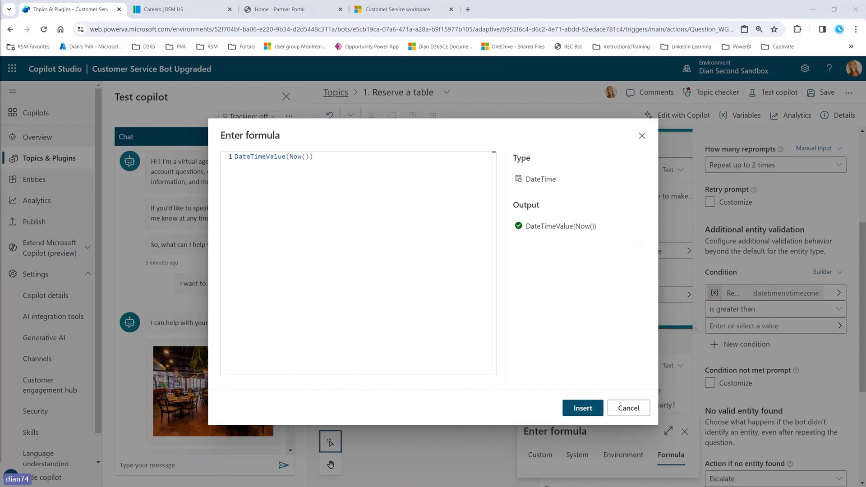
click(333, 157)
key(ctrl+a)
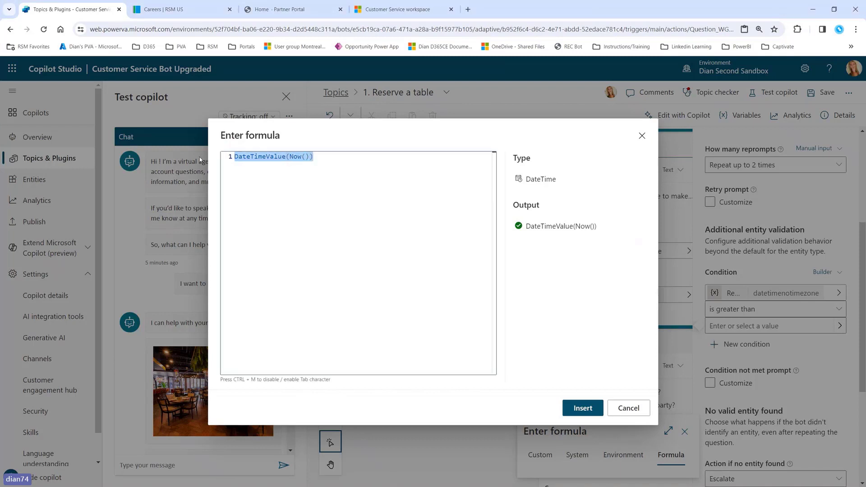
text(DateAdd(DateTimeValue(Now()), 6, TimeUnit.Days))
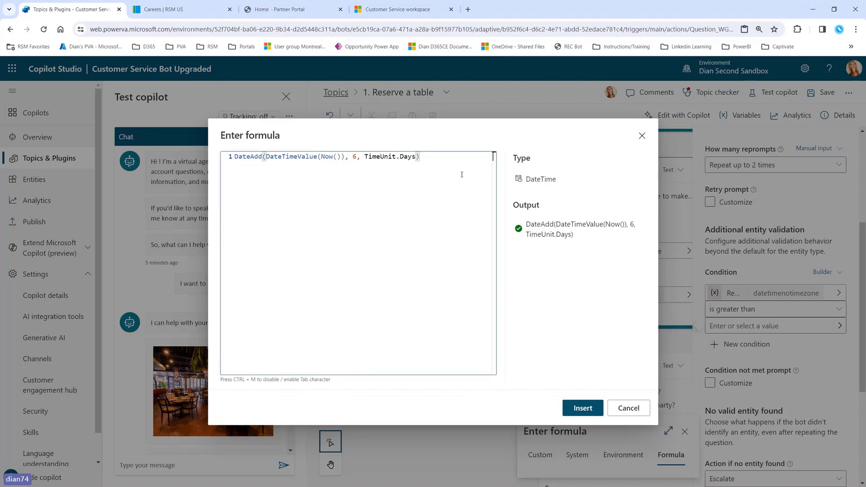
click(583, 409)
scroll(756, 382, down, 2)
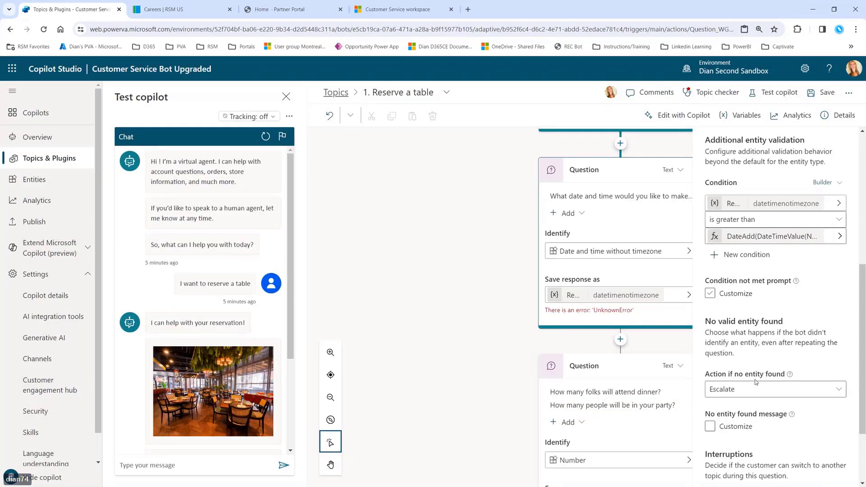
Step: Set the not-met message to 'Sorry, reservations have to be made a week in advance' and save despite errors
click(710, 291)
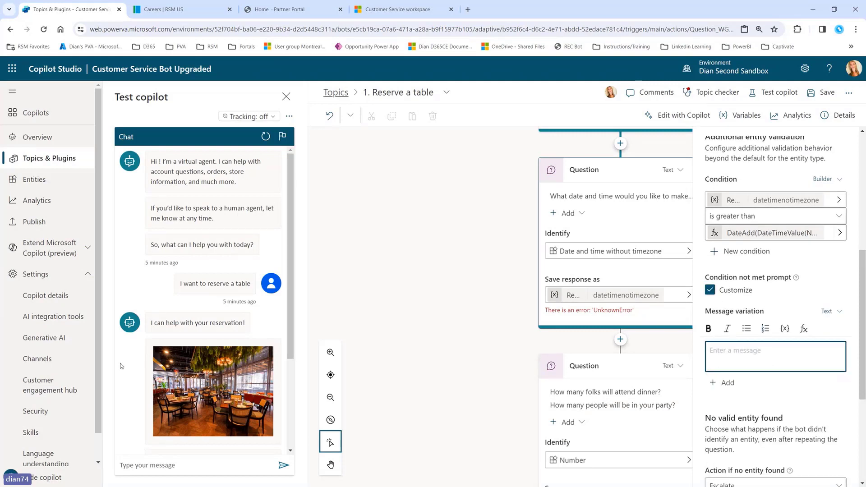
text(Sorry, reservations have to he made a week in advance.)
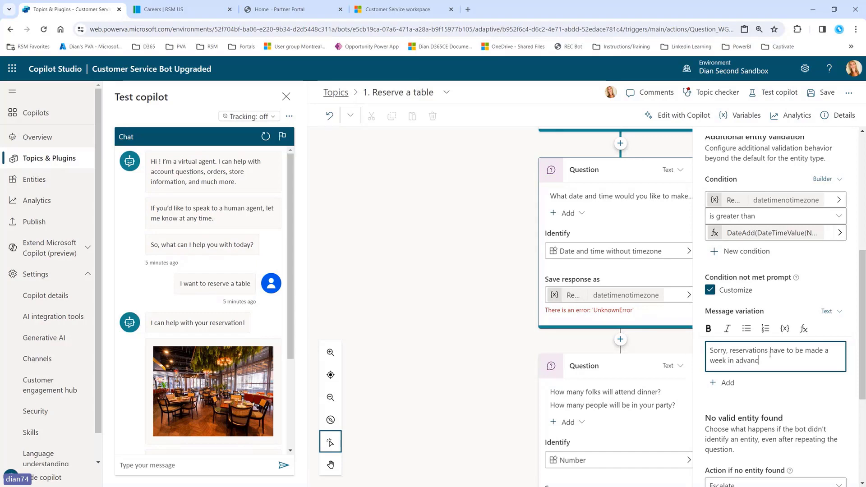
click(824, 92)
click(483, 292)
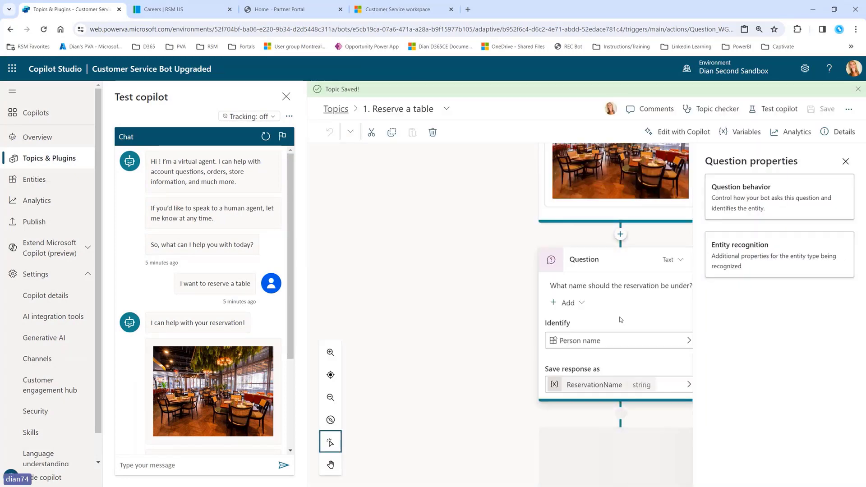
Step: Make the date question identify Date, storing ReservationDateTime as a date value
scroll(623, 318, down, 7)
scroll(621, 298, up, 2)
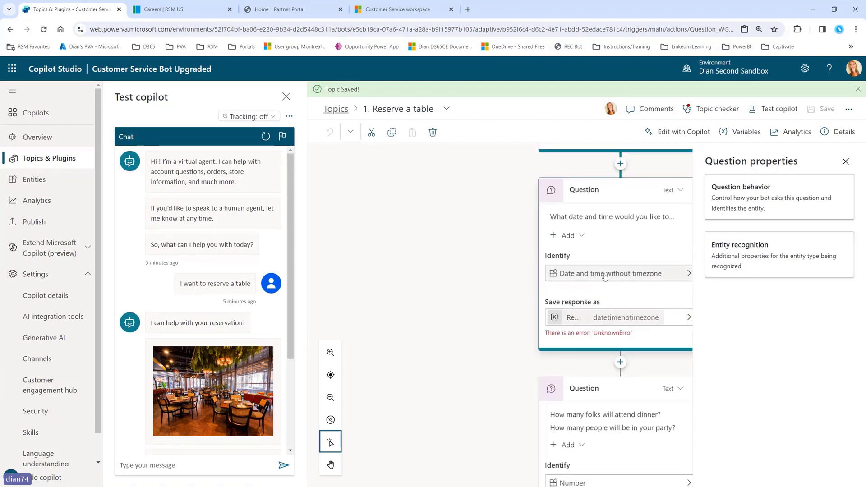
click(649, 272)
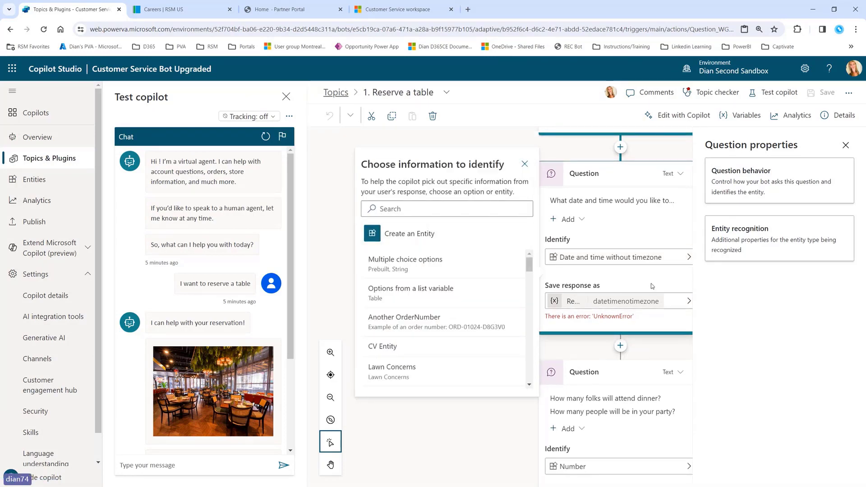
click(637, 257)
click(638, 258)
click(441, 192)
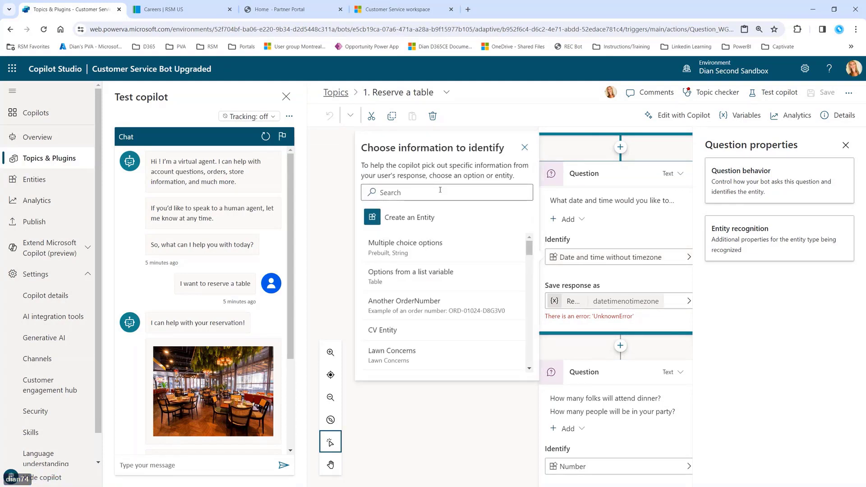
text(date)
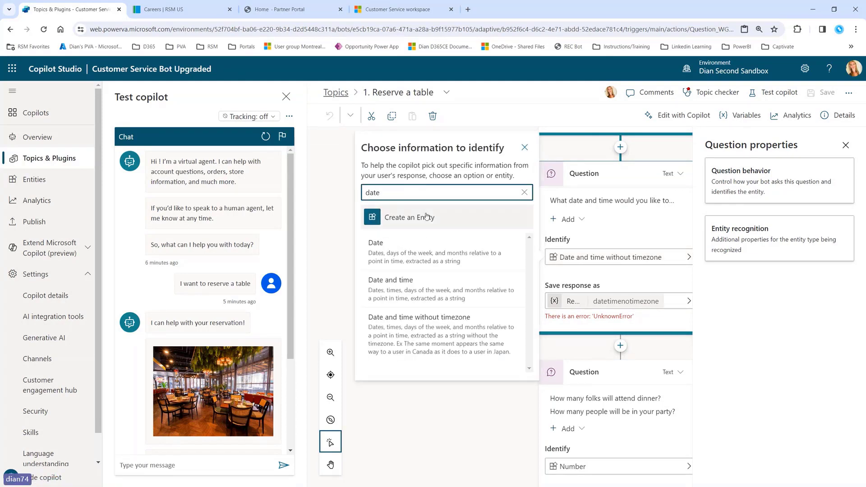
click(428, 252)
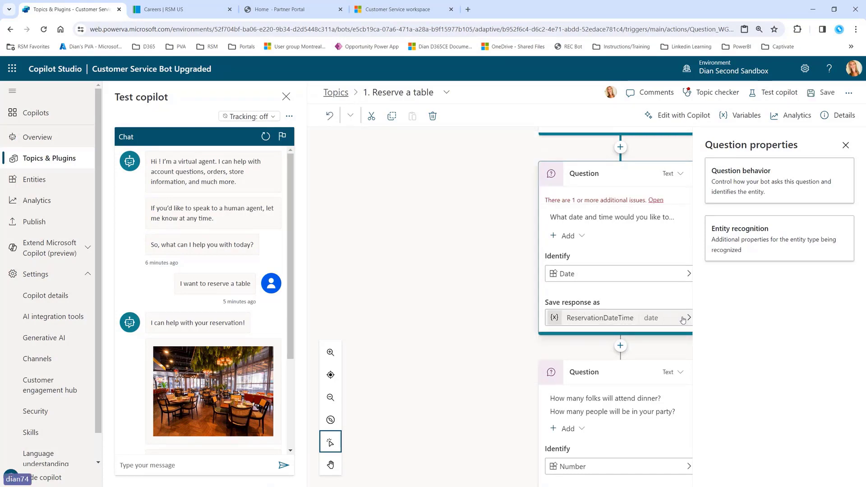
click(753, 180)
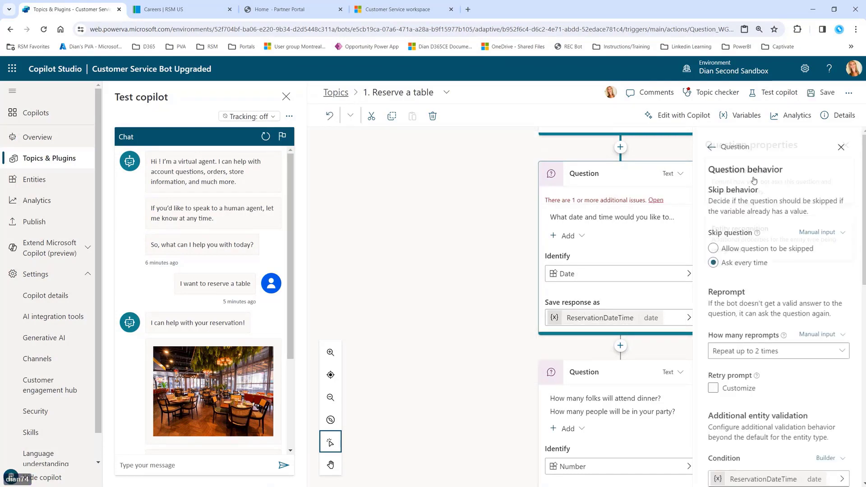
click(838, 147)
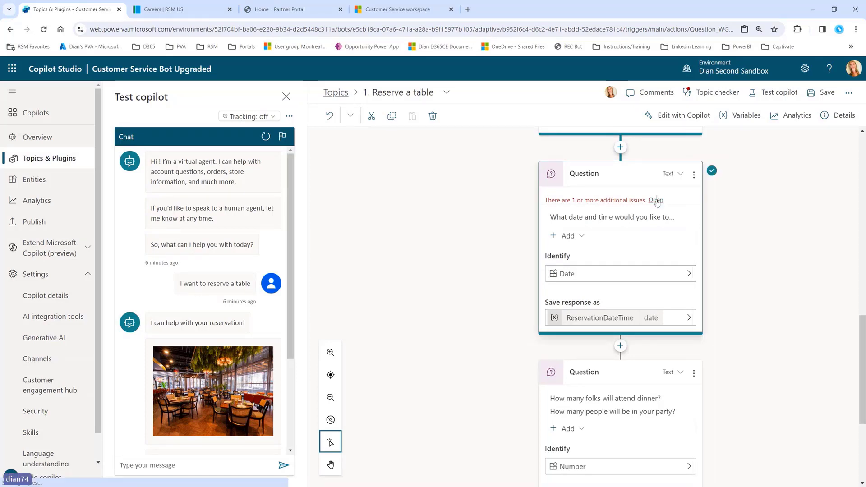
Step: Replace the DateAdd comparison formula with DateTimeValue(Now()) and save the topic
click(655, 201)
scroll(810, 270, down, 2)
scroll(810, 270, down, 3)
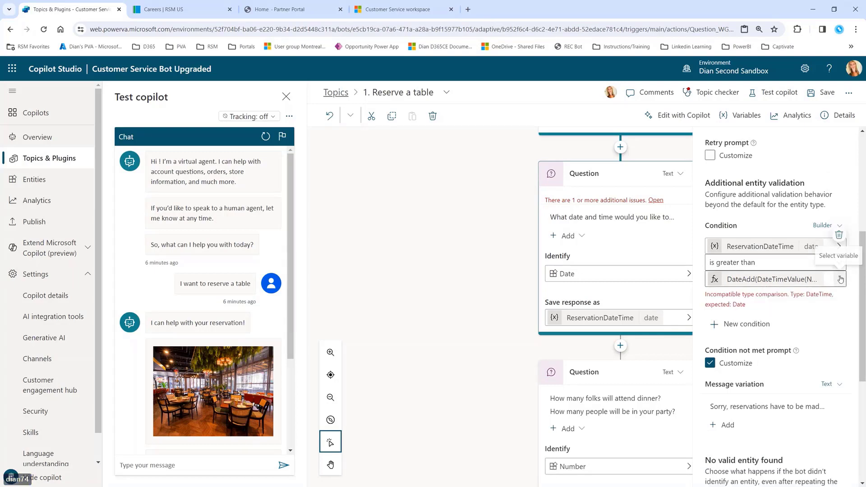
click(841, 279)
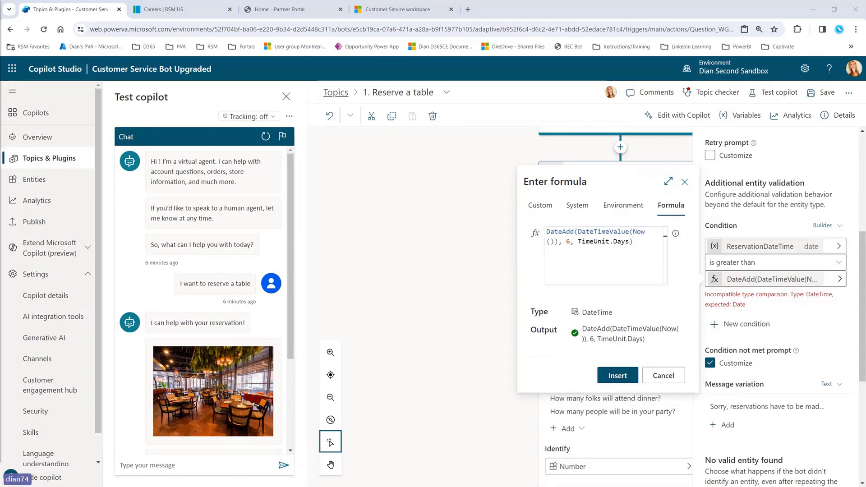
drag(586, 231, 671, 229)
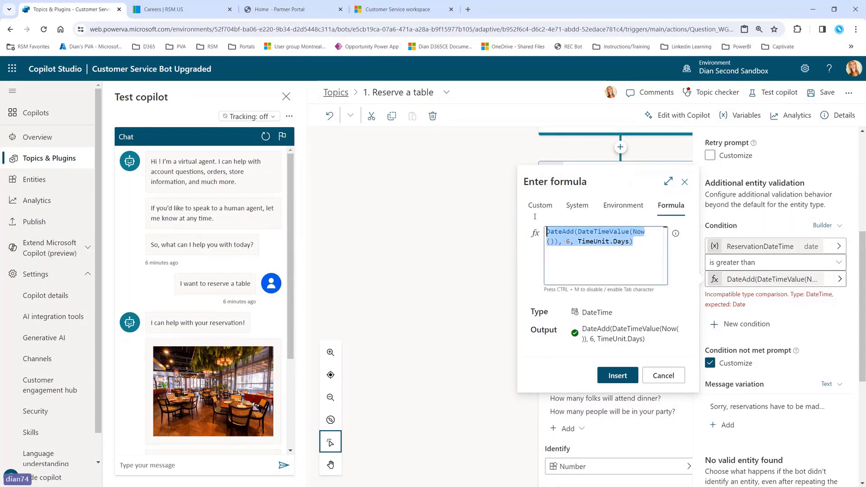
text(DateTimeValue(Now()))
click(623, 375)
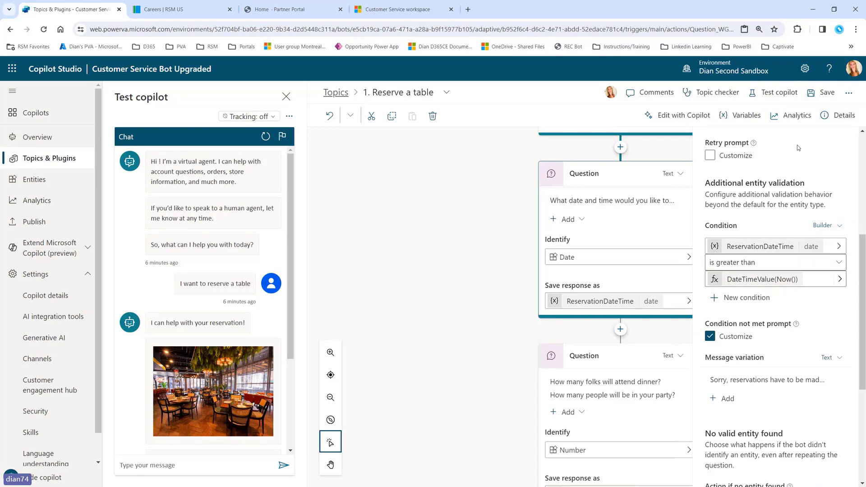
click(820, 93)
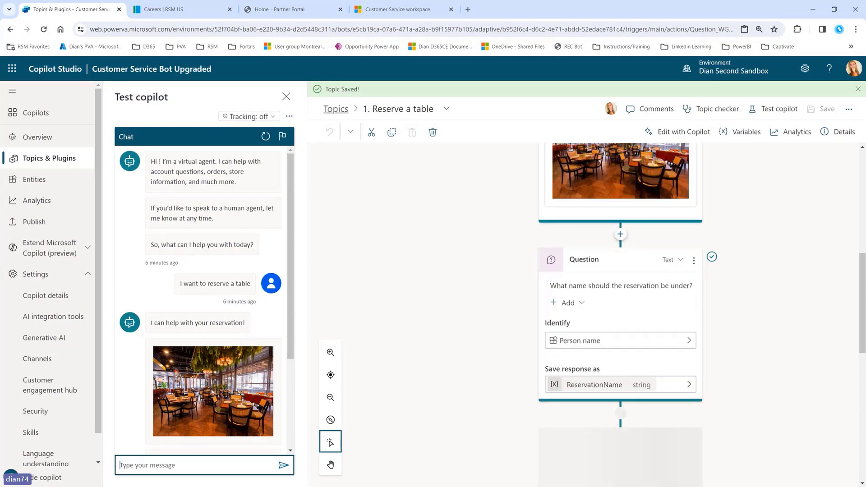
Step: Restart the test chat and send 'I want to reserve a table'
click(263, 138)
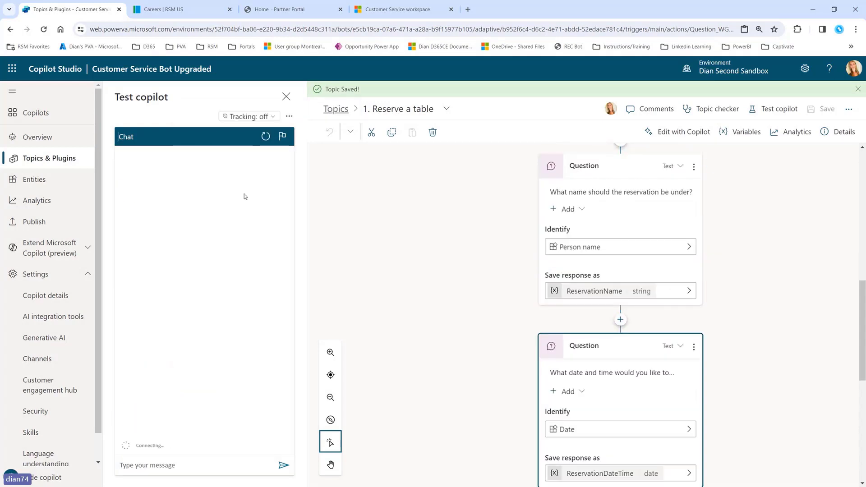
click(210, 469)
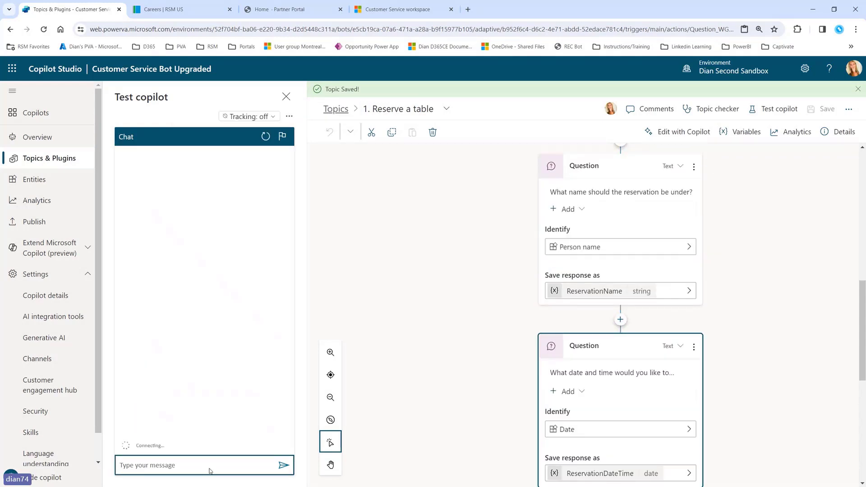
text(I wa)
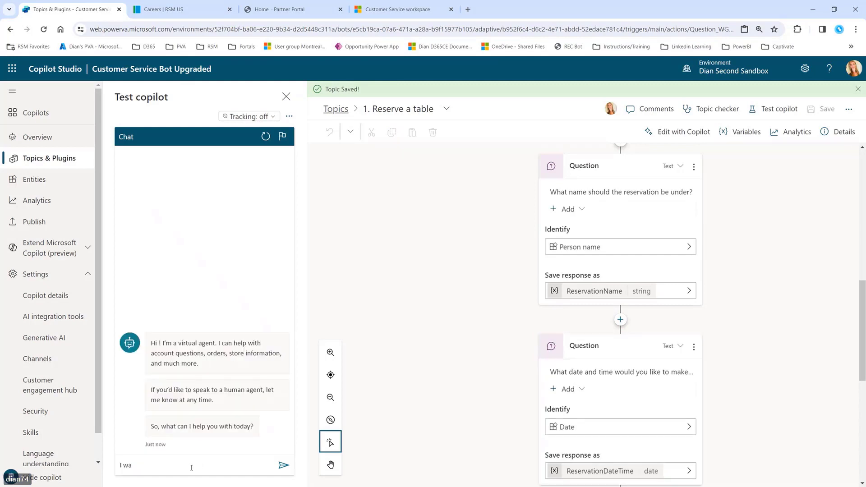
text(nt to re)
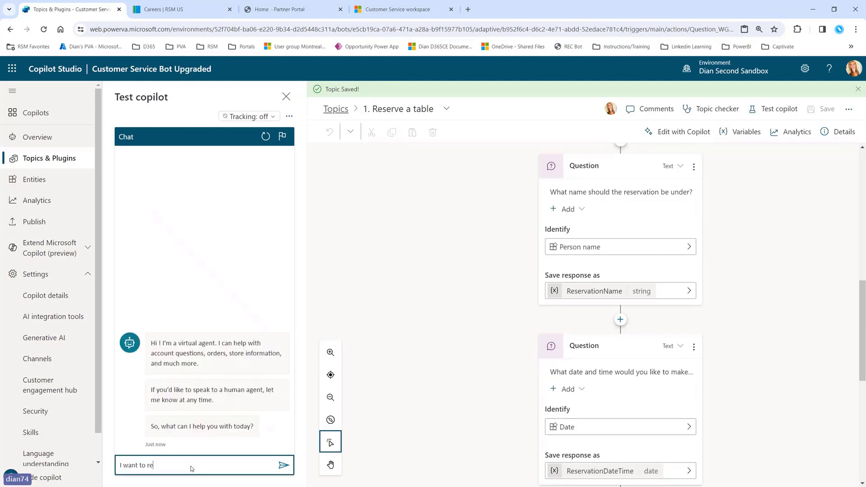
text(serve a table)
key(Return)
Step: Answer with a name and 'january 3rd 2022 at noon', then advance to the Plugin Actions slide
text(tag)
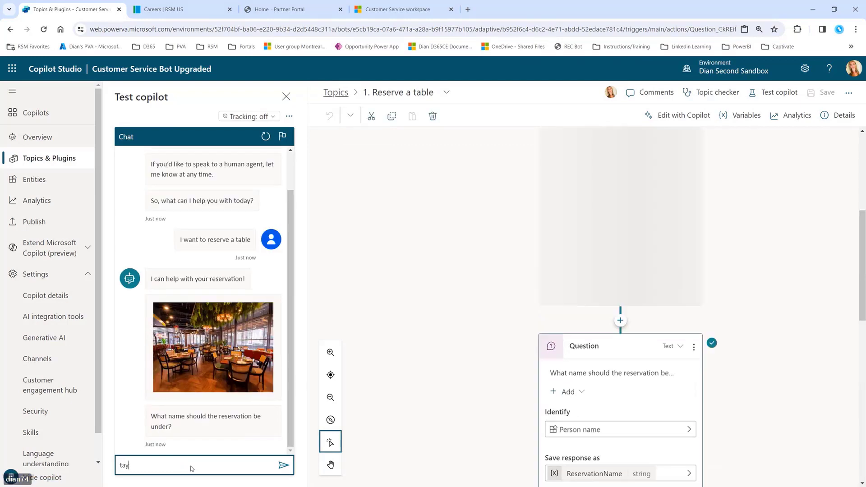
key(BackSpace)
text(ylor)
key(Return)
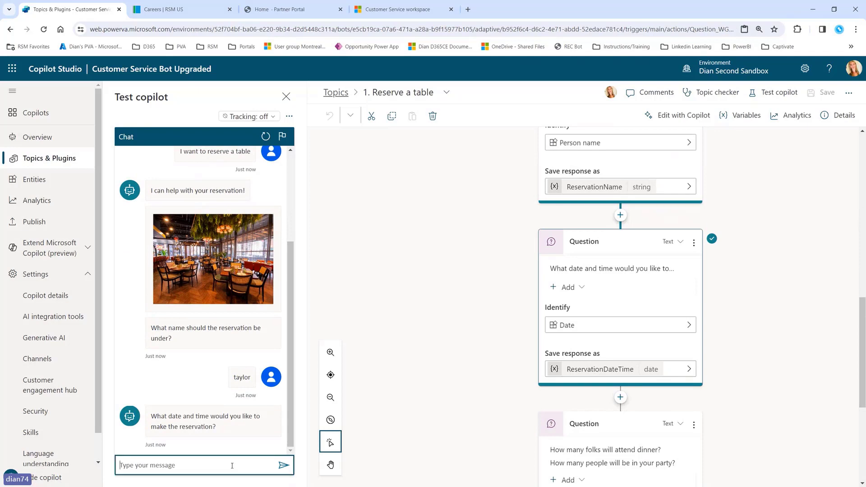
text(january 3rd 2022 a)
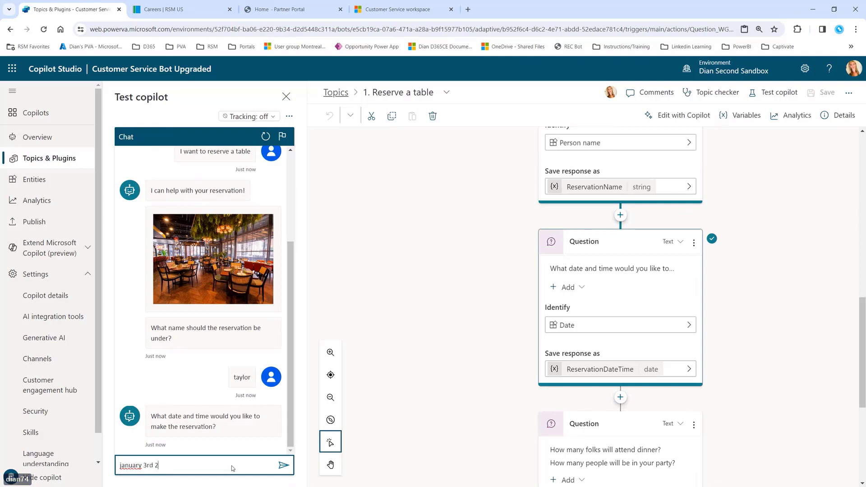
text(t noon)
key(Return)
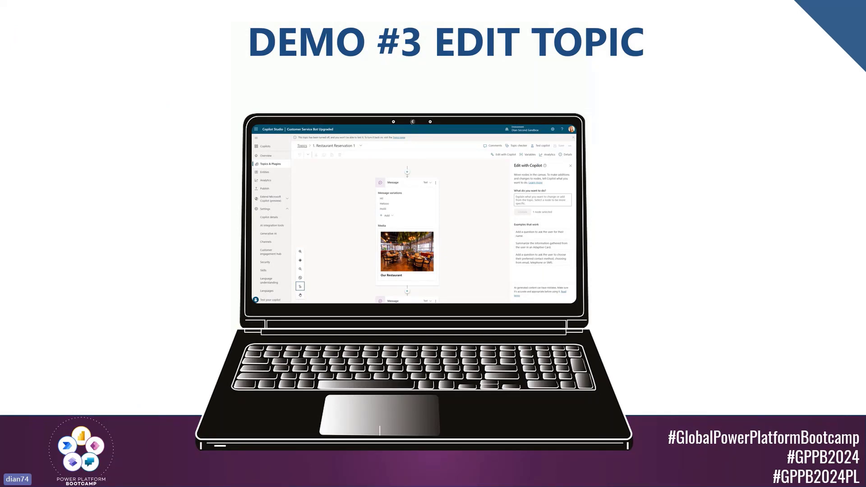
key(Right)
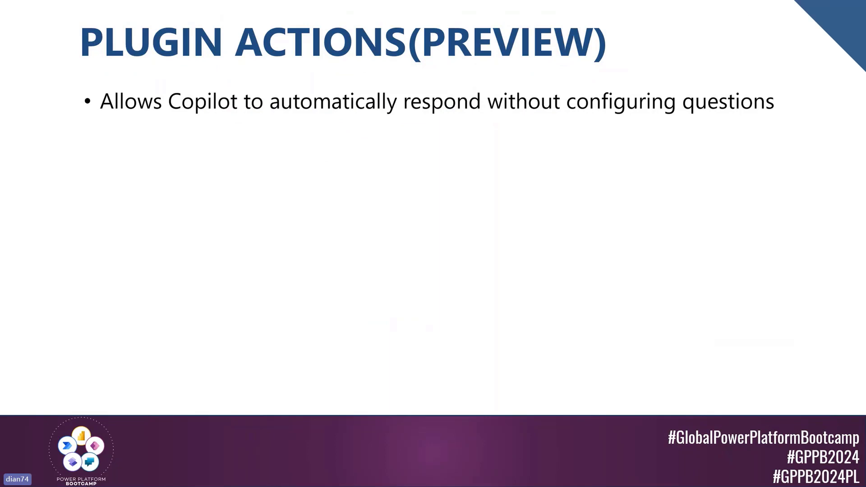
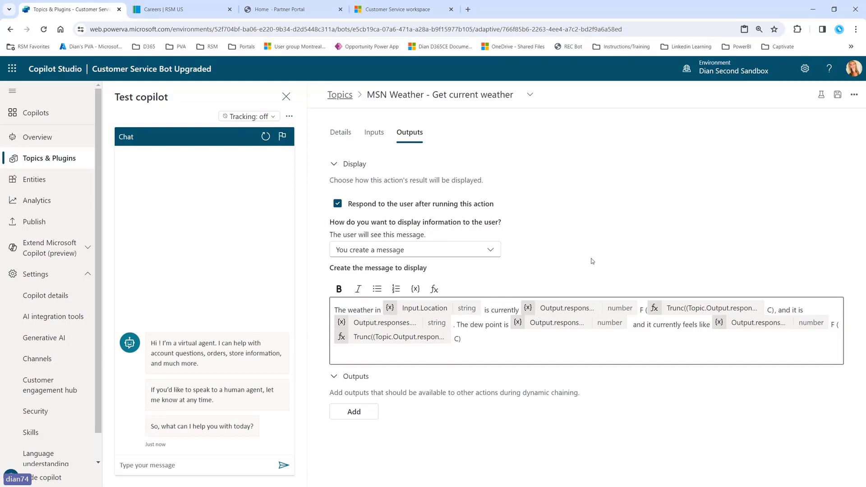
Step: Ask the test bot 'What is the weather like?' and give Seattle as the location
click(340, 135)
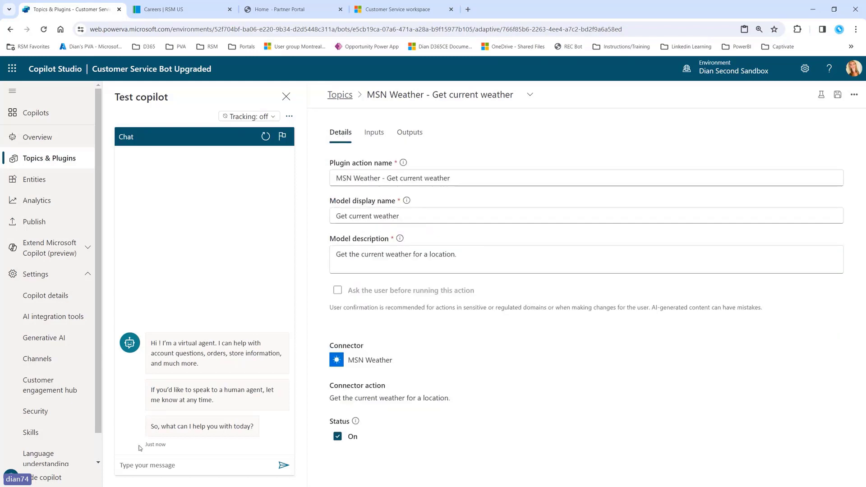
click(149, 465)
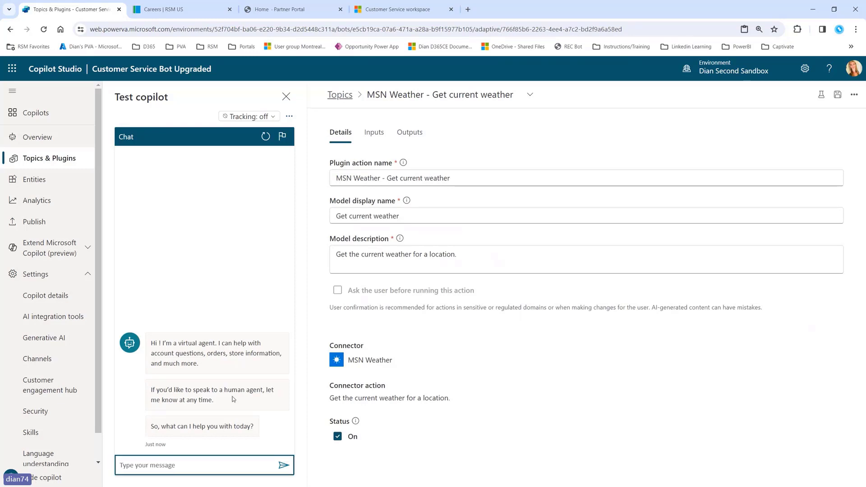
text(What is the weather like?)
key(Return)
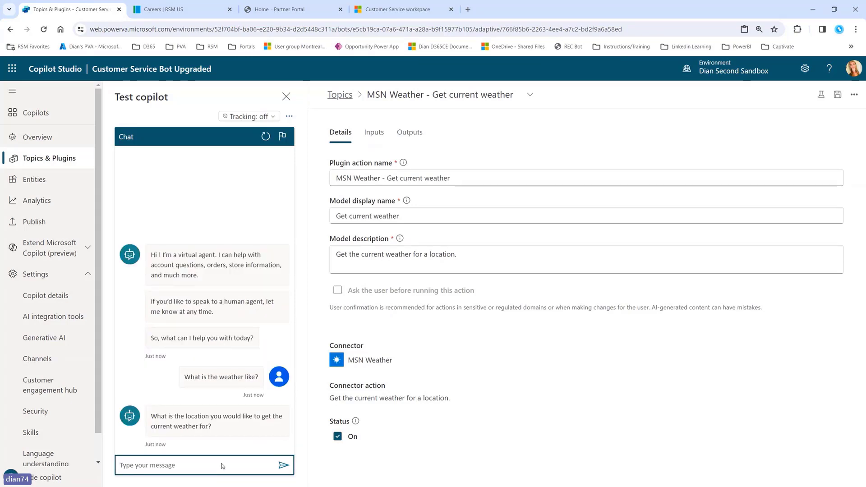
text(Seat)
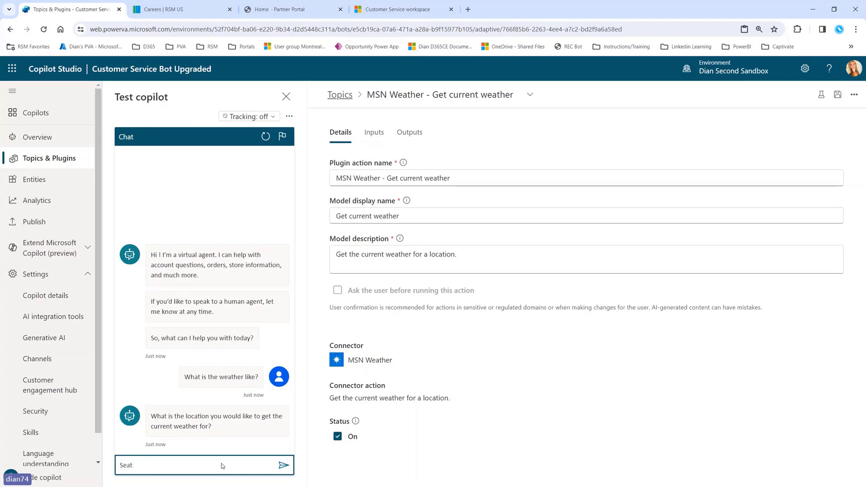
text(tllle,)
key(BackSpace)
key(BackSpace)
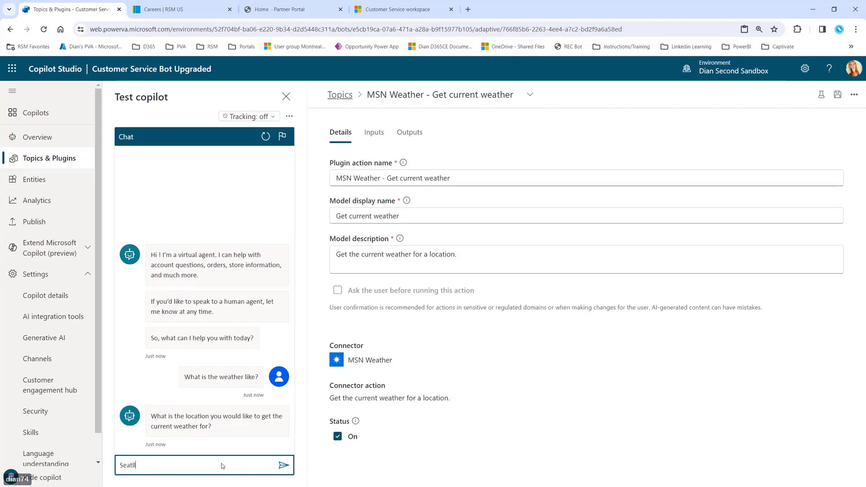
text(e)
key(Return)
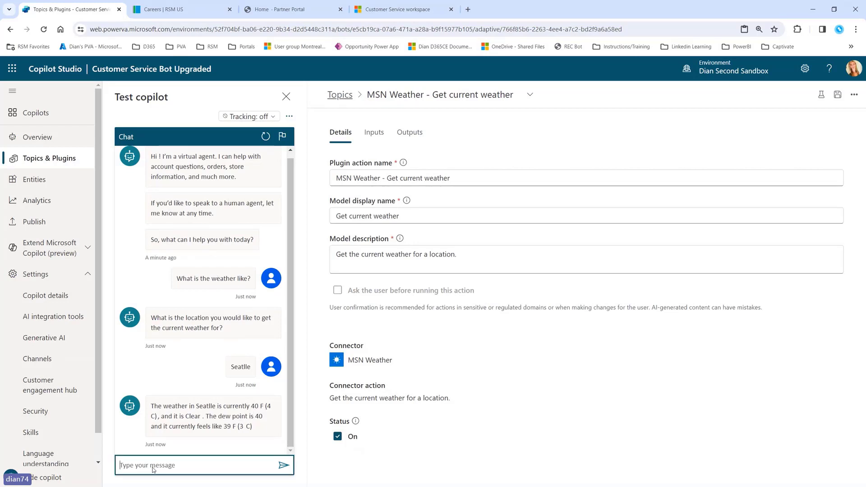
Step: Ask directly 'What is the weather like in Seattle?' to get 40 F, Clear, feels like 39 F
text(What is the weather like in seatl)
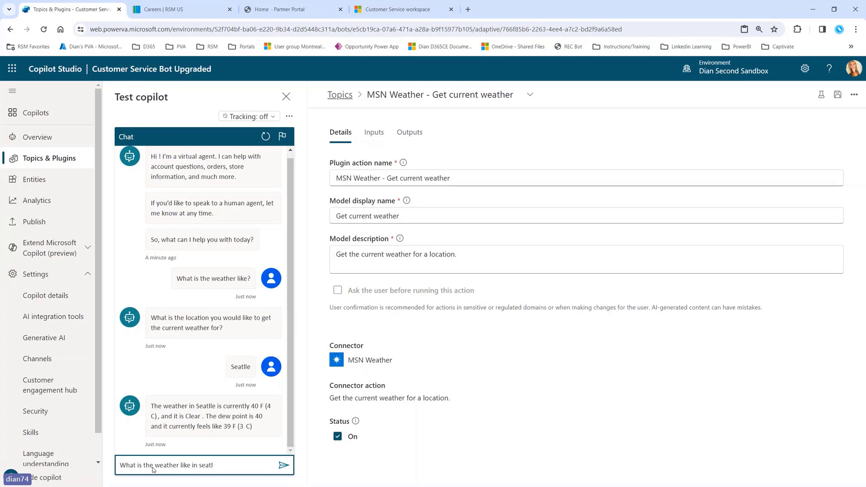
key(BackSpace)
text(tle?)
key(Return)
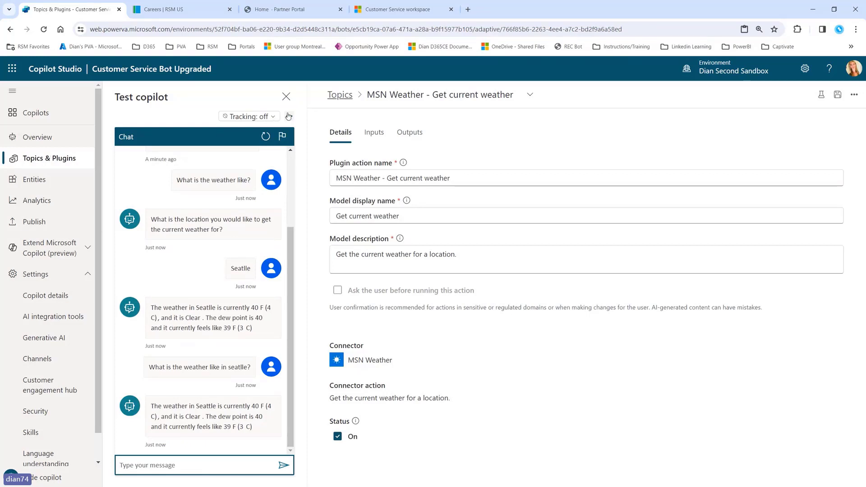
Step: Restart the test chat with topic tracking on and ask about the weather in Boca Raton
click(266, 136)
click(249, 116)
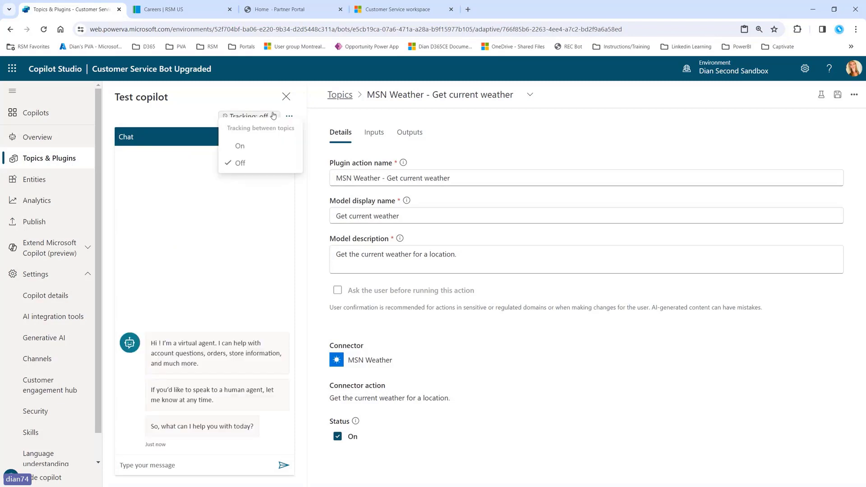
click(242, 154)
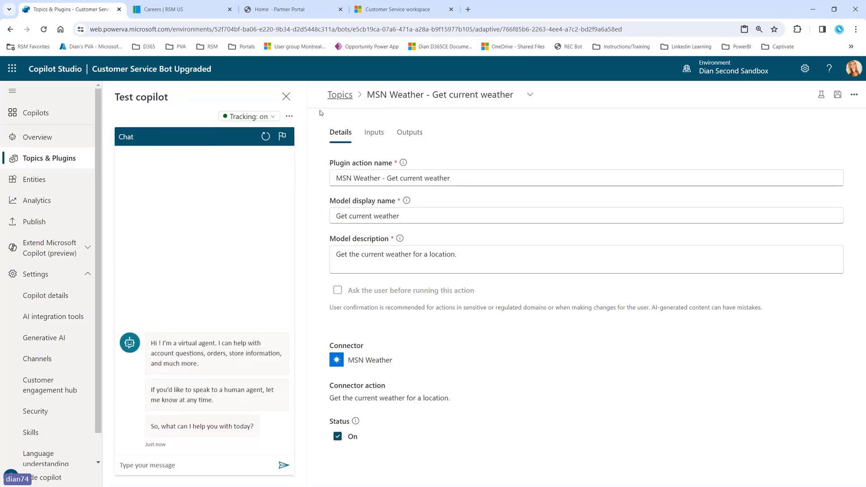
click(173, 465)
text(what is the)
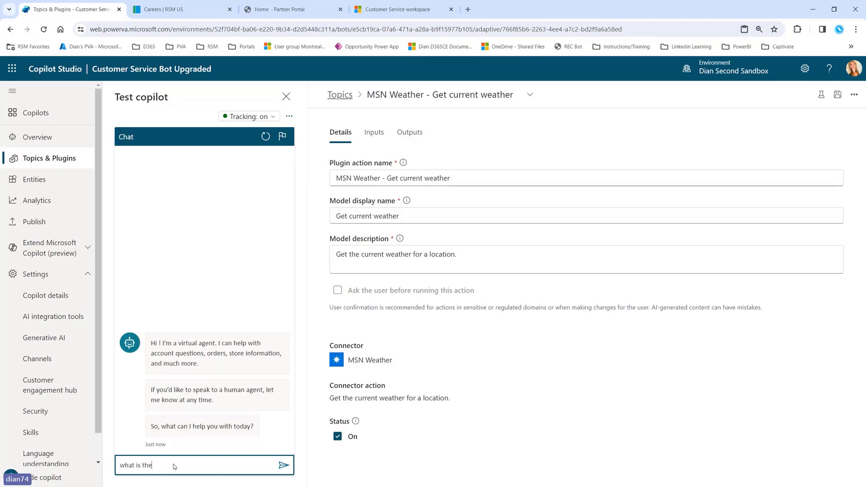
text( weather like in Boca Raton?)
key(Return)
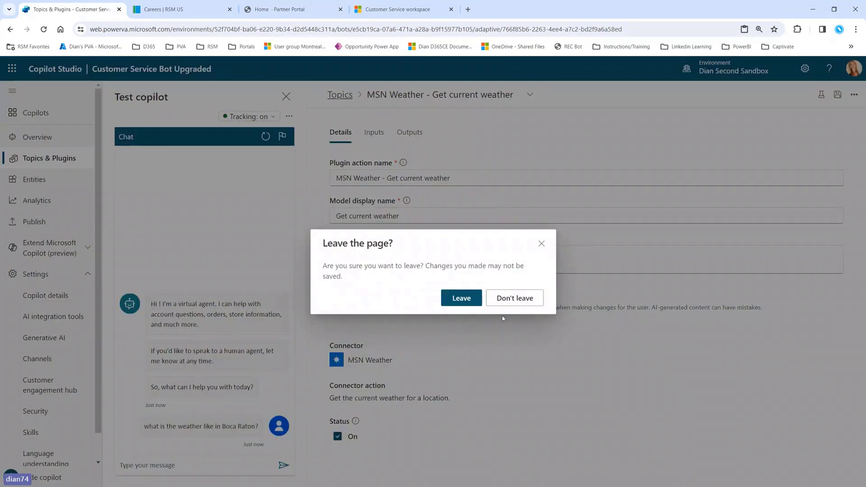
Step: Leave the plugin action page and return to the Copilots list
click(462, 300)
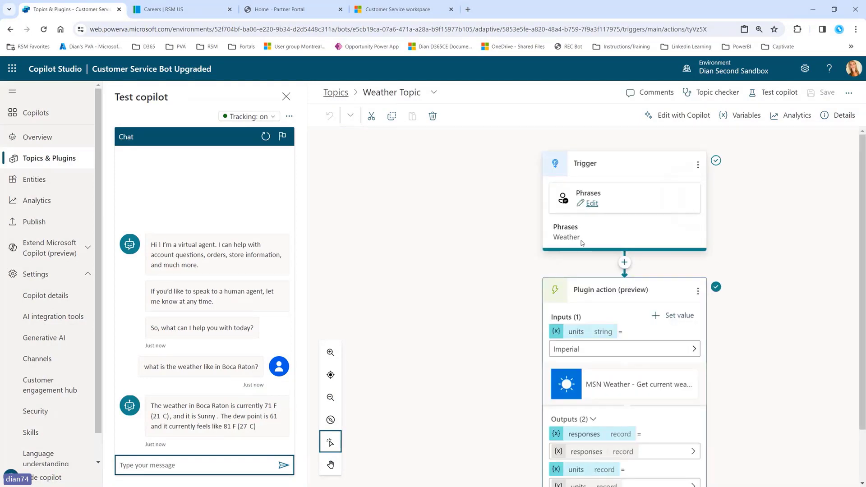
scroll(477, 271, down, 2)
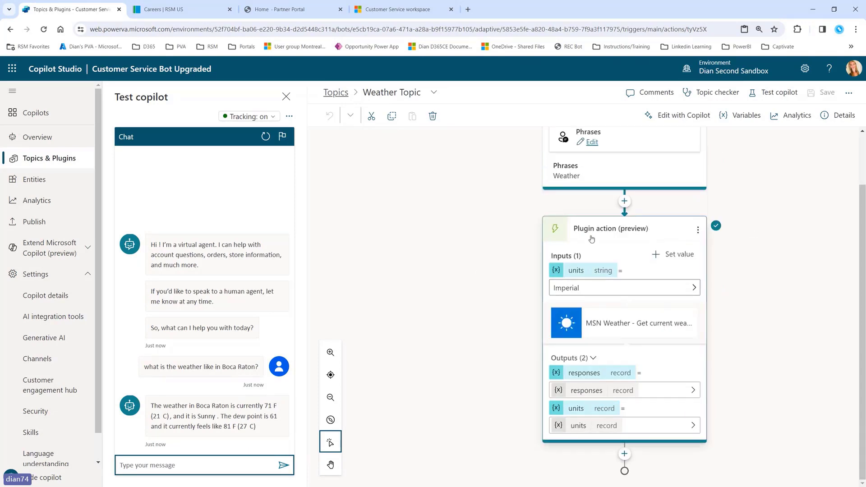
click(36, 115)
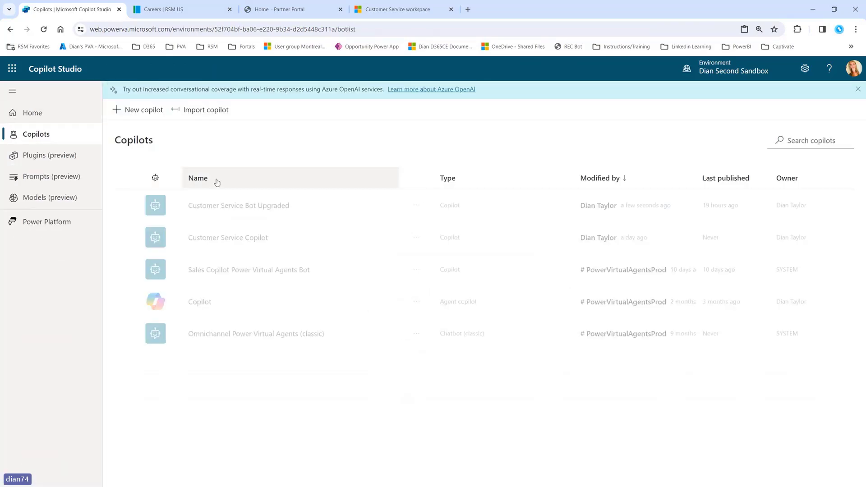
Step: In Customer Service Copilot, verify Dynamic chaining under Generative AI settings, then list Topics & Plugins
click(234, 243)
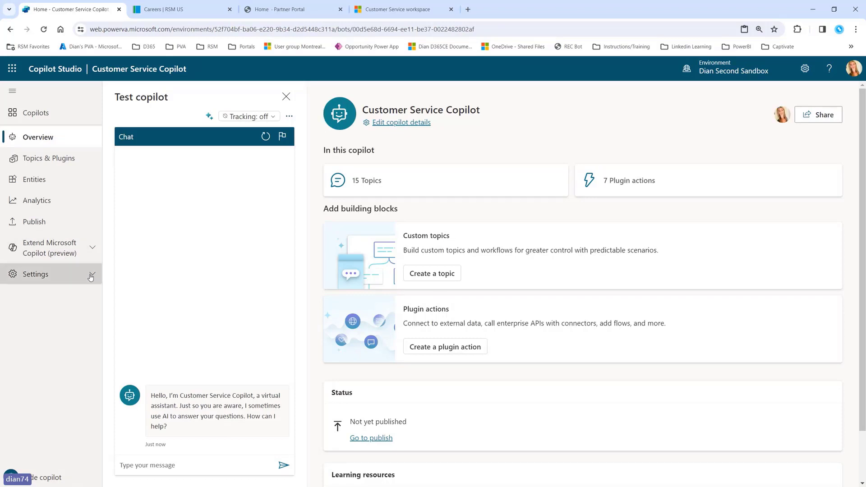
click(38, 274)
click(54, 341)
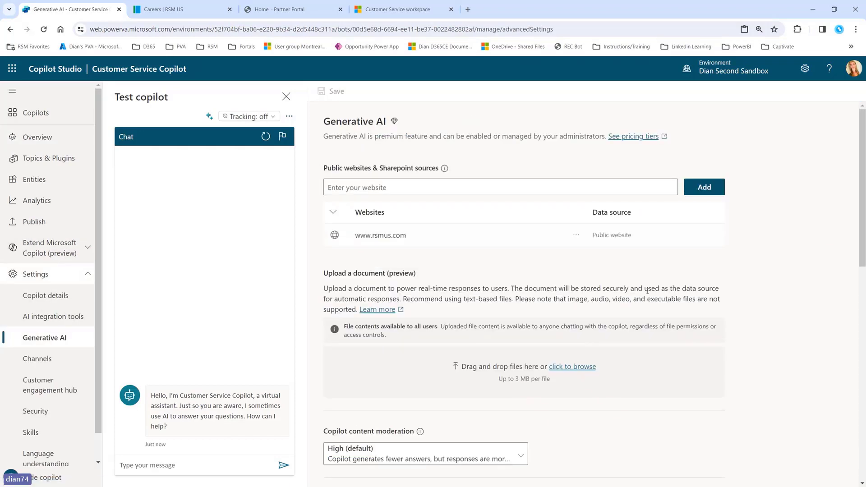
scroll(587, 293, down, 8)
scroll(648, 294, down, 3)
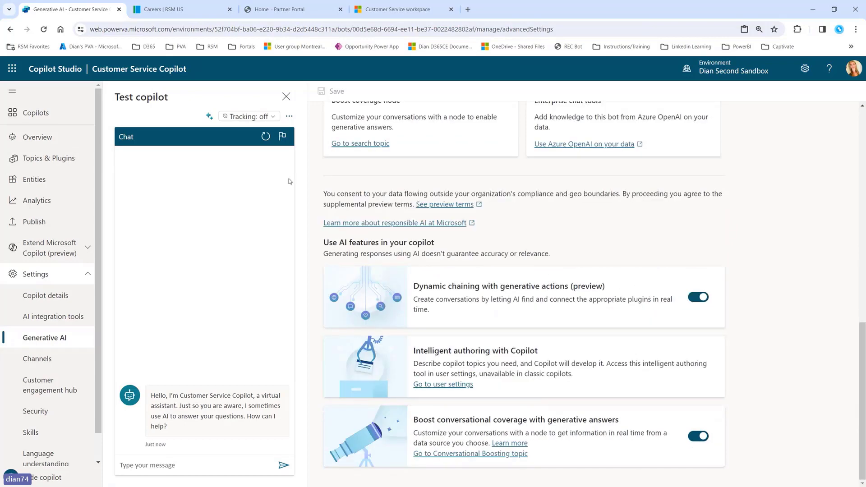
click(209, 117)
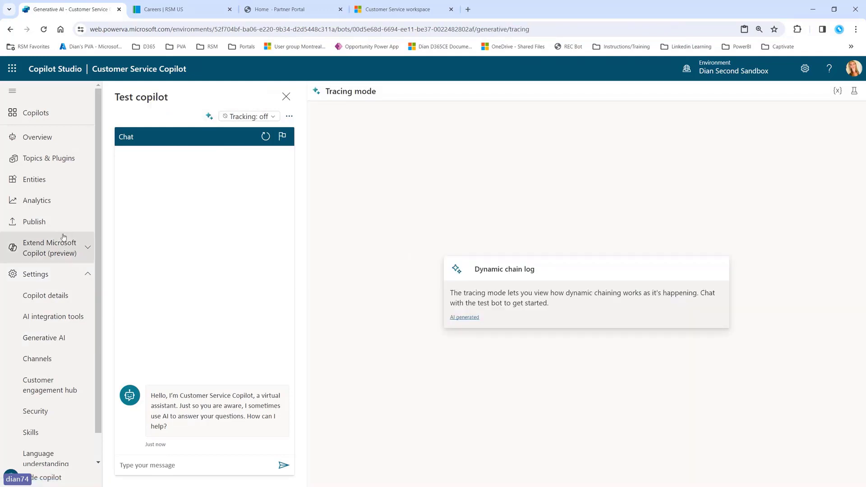
click(75, 161)
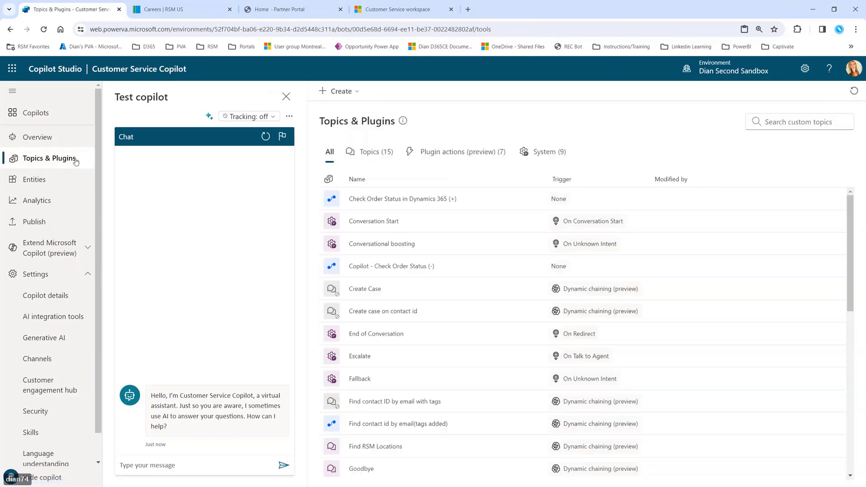
Step: Filter to the seven plugin actions, then switch the test pane to Tracing mode
click(458, 152)
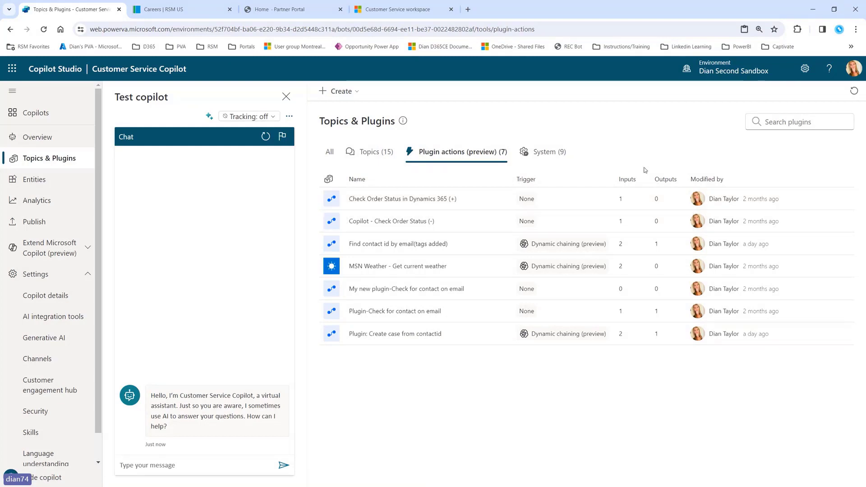
click(209, 116)
Step: Send 'I need to find my contact id to create a case' and reply with the contact's e-mail address
click(194, 462)
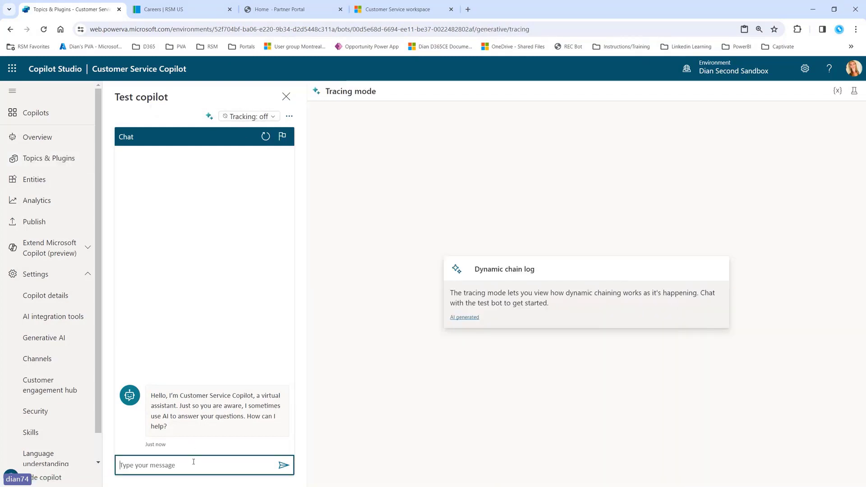
text(I need to )
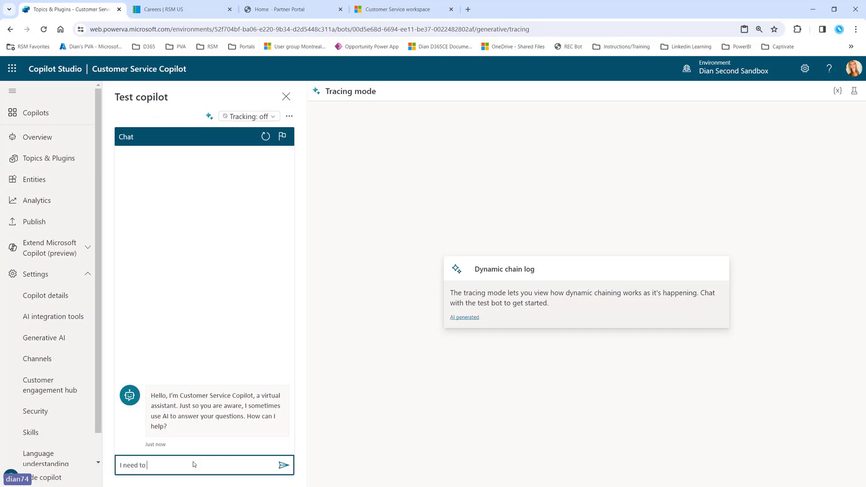
text(find my contact id to create a case)
key(Return)
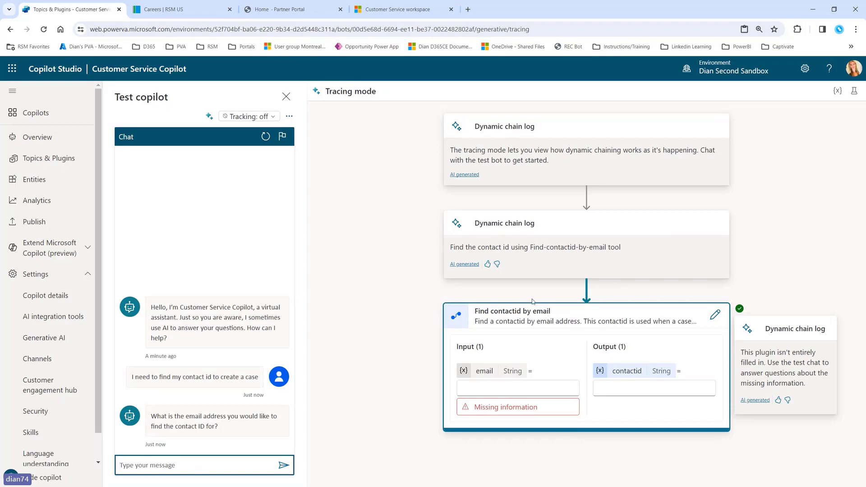
click(215, 462)
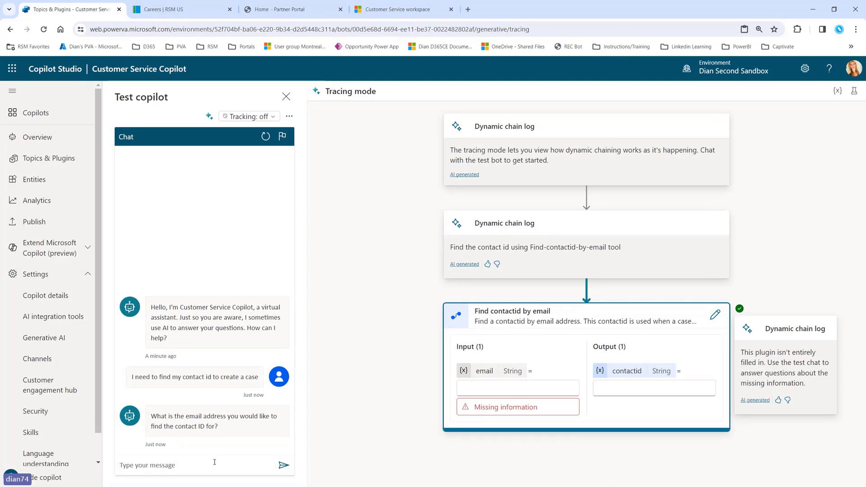
click(215, 462)
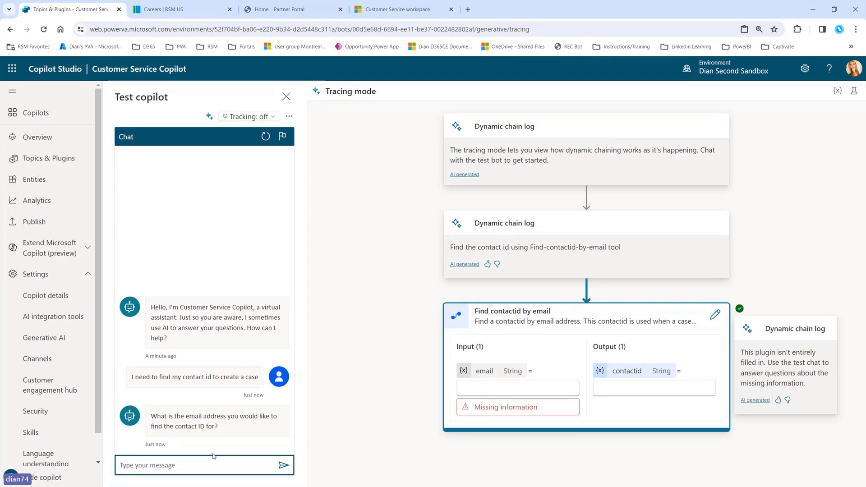
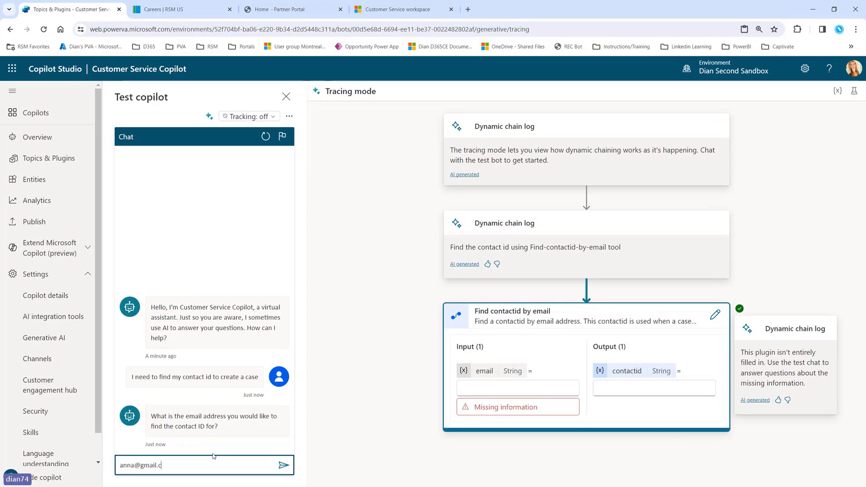
key(Return)
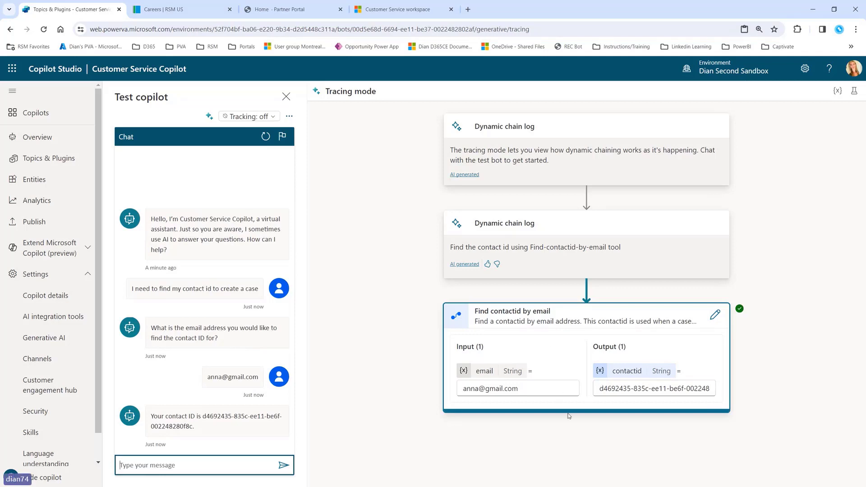
Step: Restart the conversation and resend the copied contact-id request
mouse_move(132, 290)
mouse_down()
mouse_move(268, 292)
mouse_move(131, 288)
mouse_up()
key(ctrl+c)
click(266, 136)
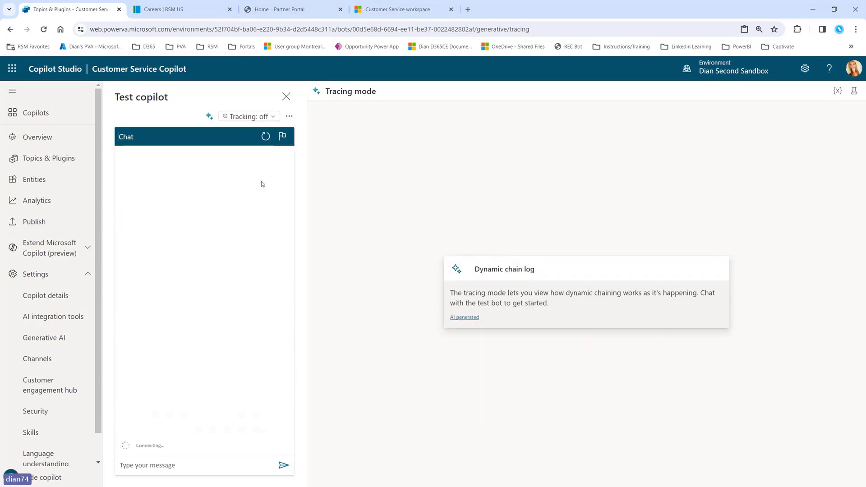
click(160, 465)
key(ctrl+v)
key(Return)
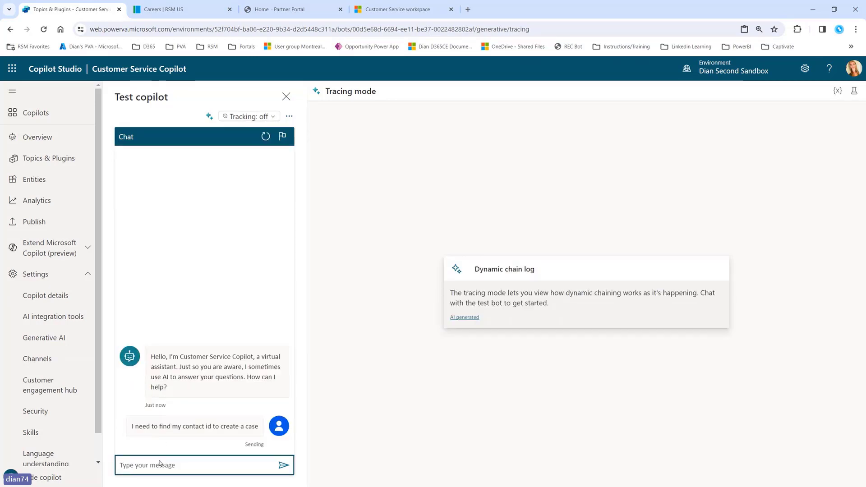